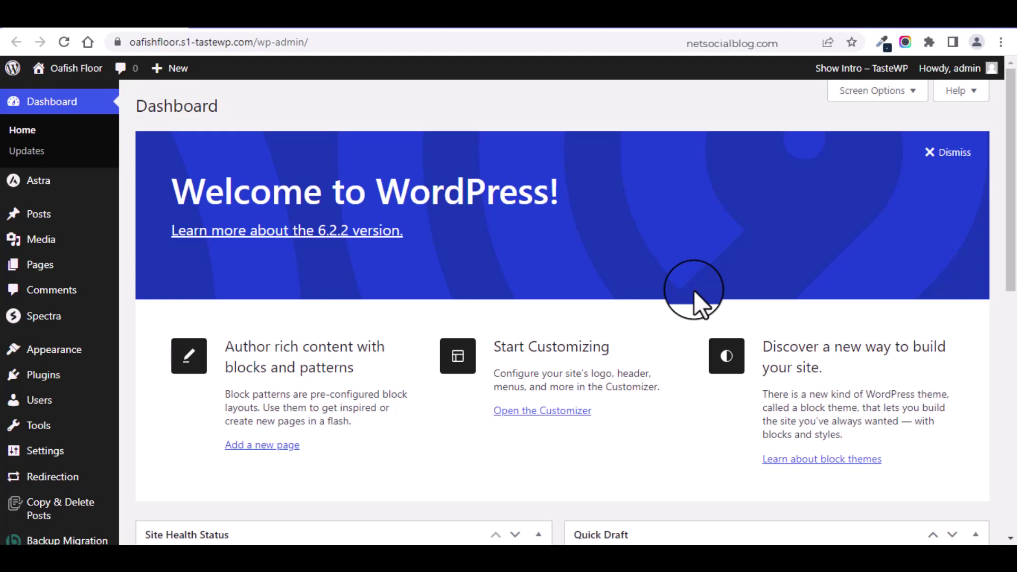
Step: Dismiss the Welcome to WordPress panel, then view the site's public front end
click(949, 154)
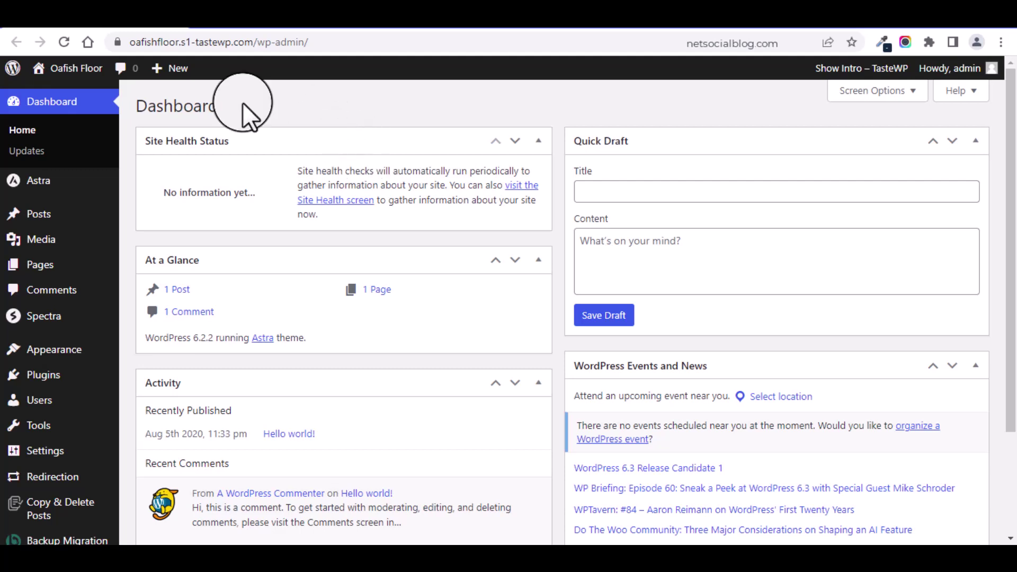
click(103, 87)
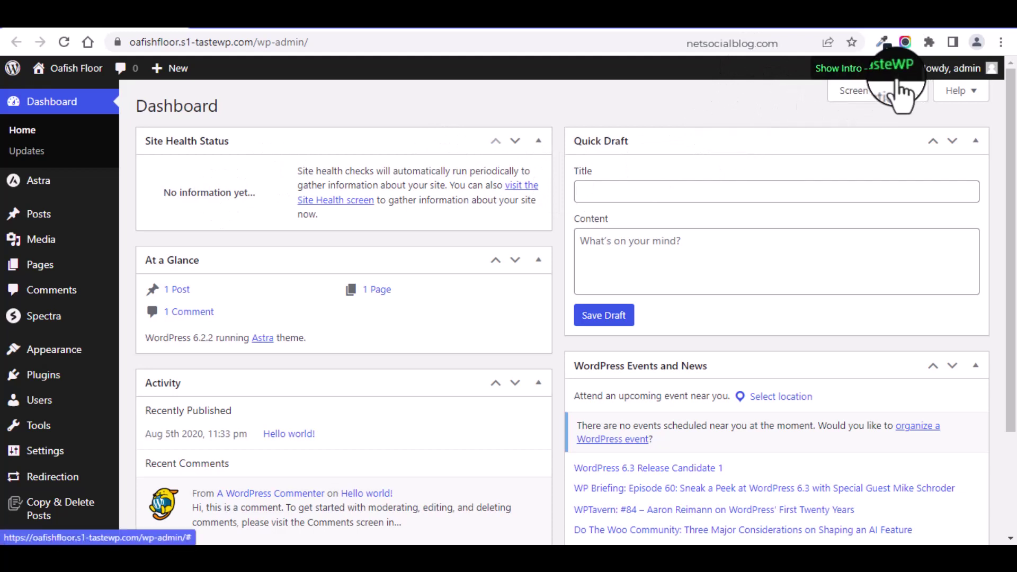
Step: Look through the admin's Edit Profile page, then go to Users > All Users
mouse_move(932, 68)
click(909, 135)
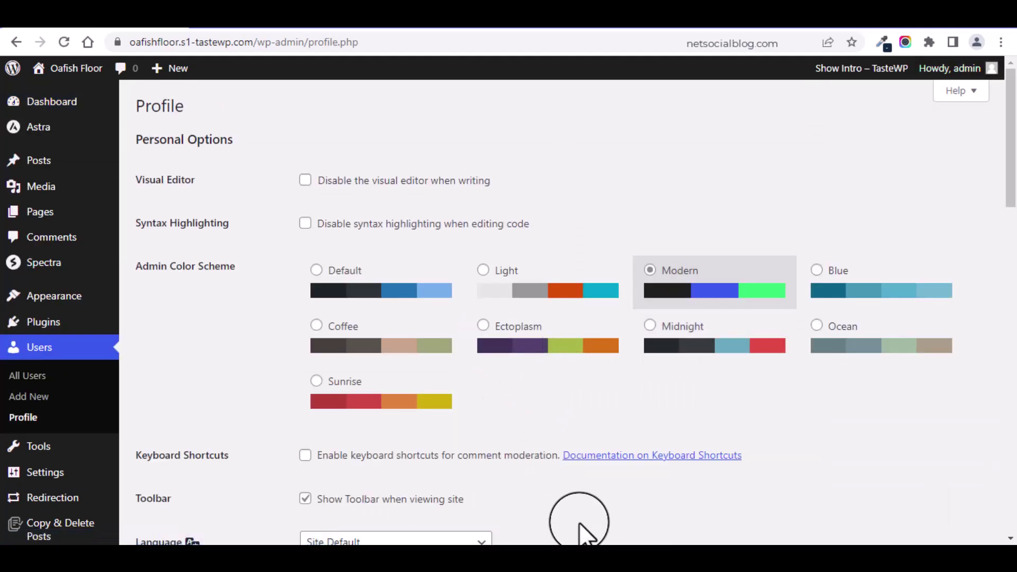
drag(1009, 148, 1011, 334)
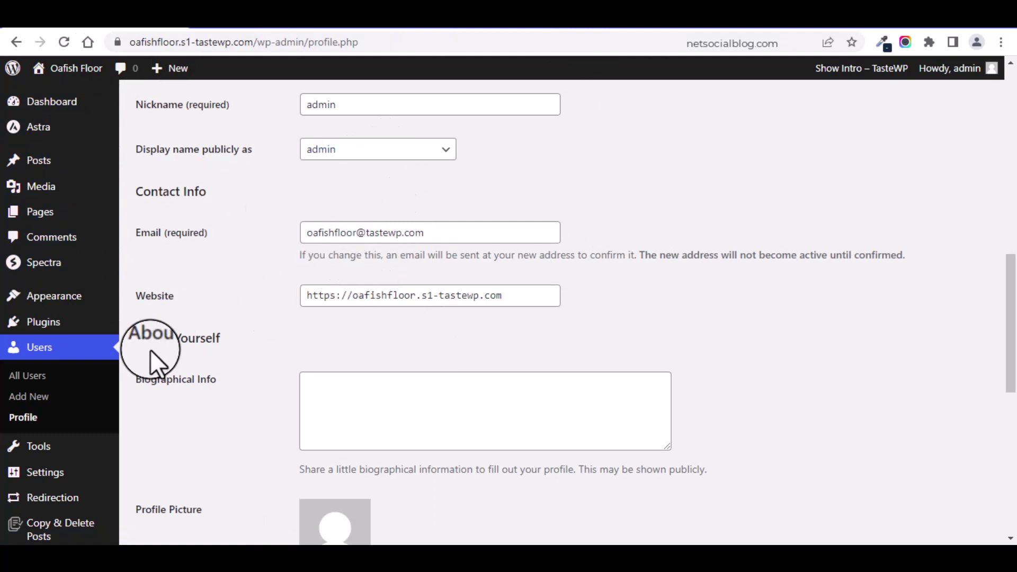
click(22, 377)
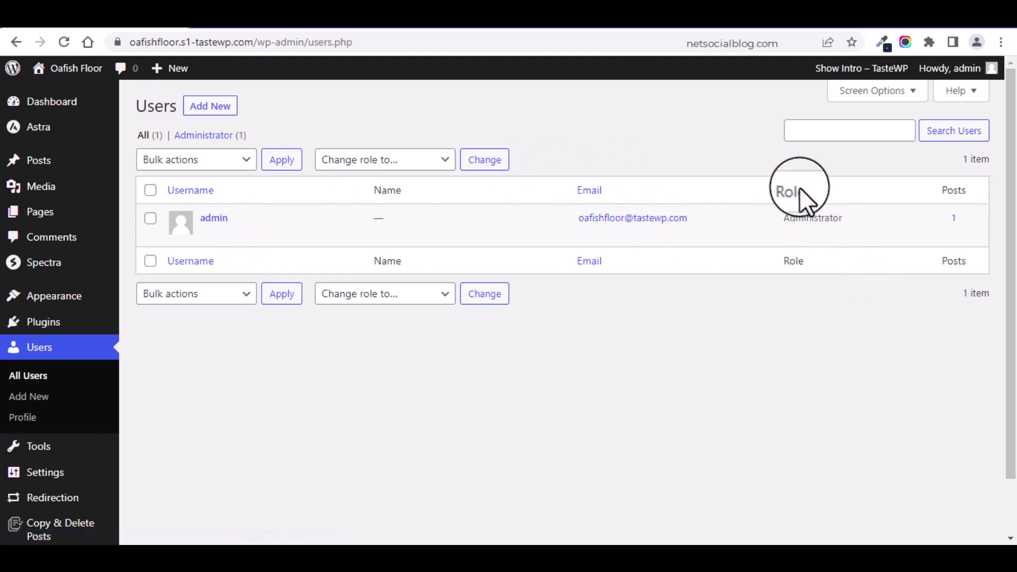
Step: Open the Add New User form from the Users list
drag(774, 192, 794, 197)
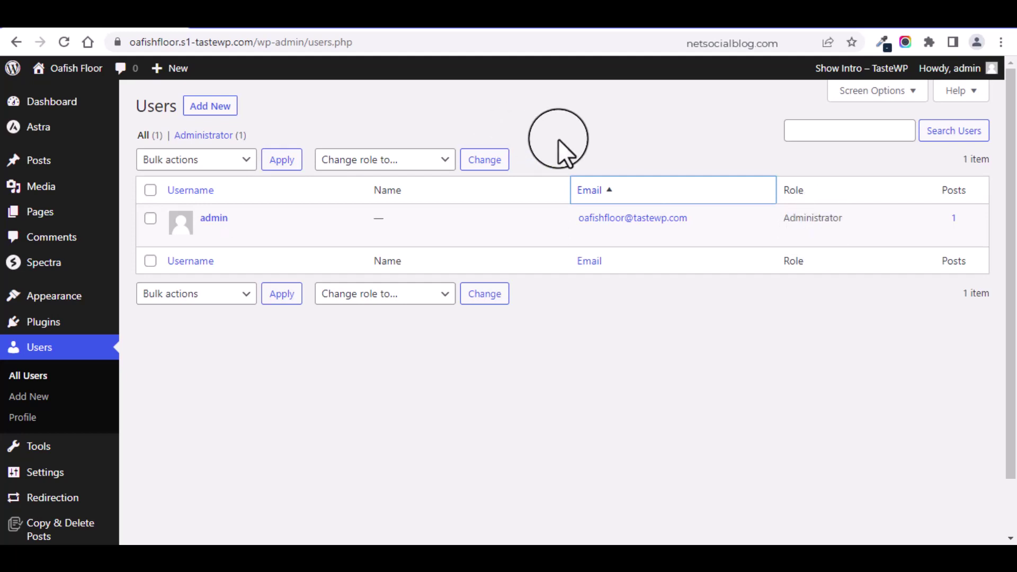
click(210, 107)
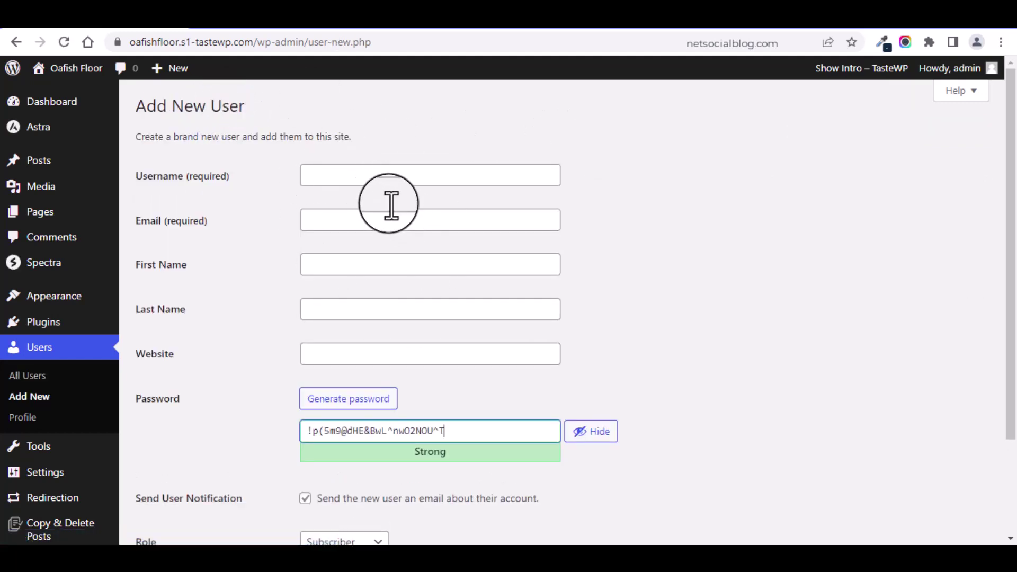
Step: Enter username 'ample', an e-mail address, first name 'Fname' and last name 'Lname'
click(340, 183)
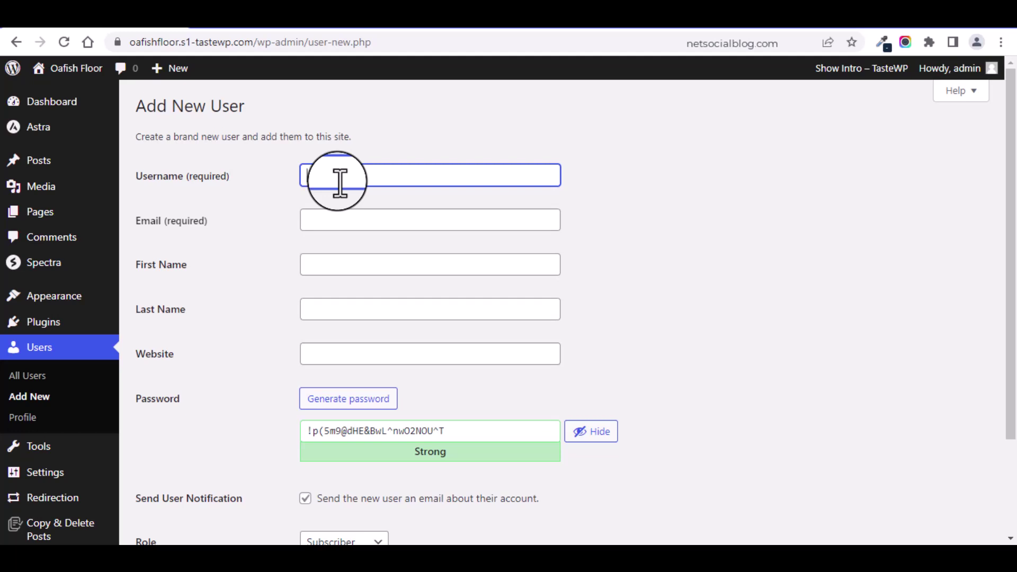
text(ample)
key(Tab)
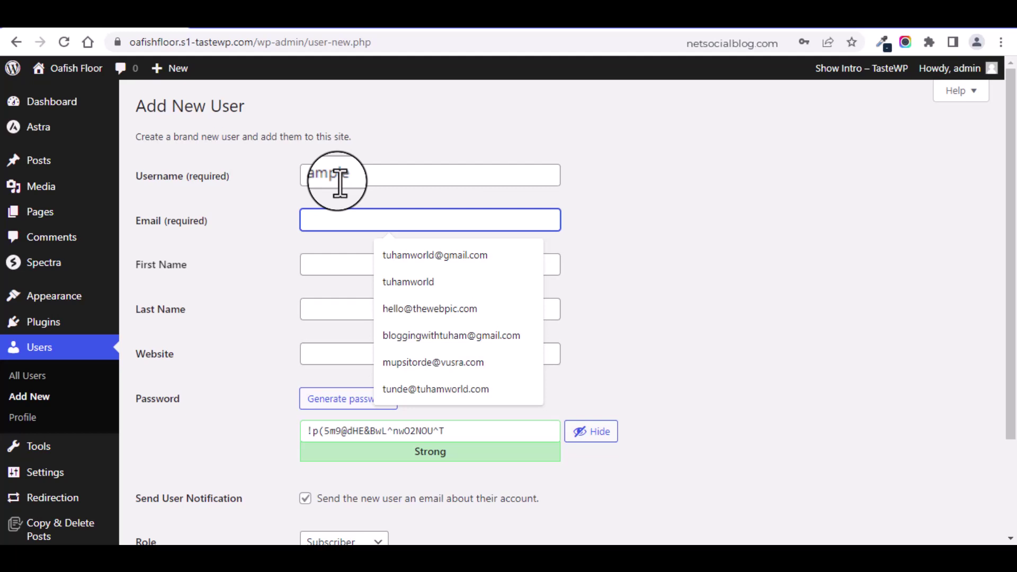
text(ex)
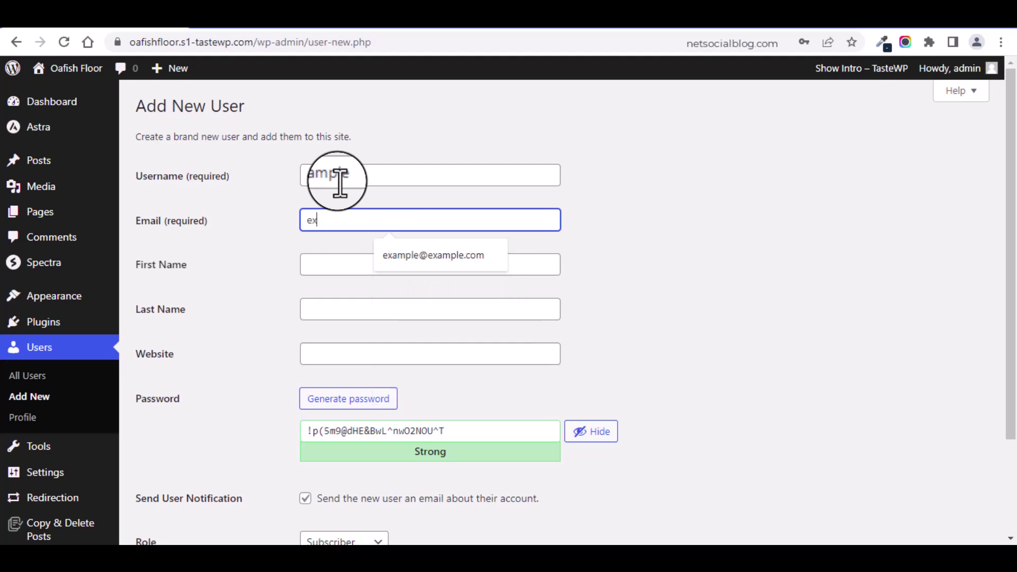
text(ample@gmai)
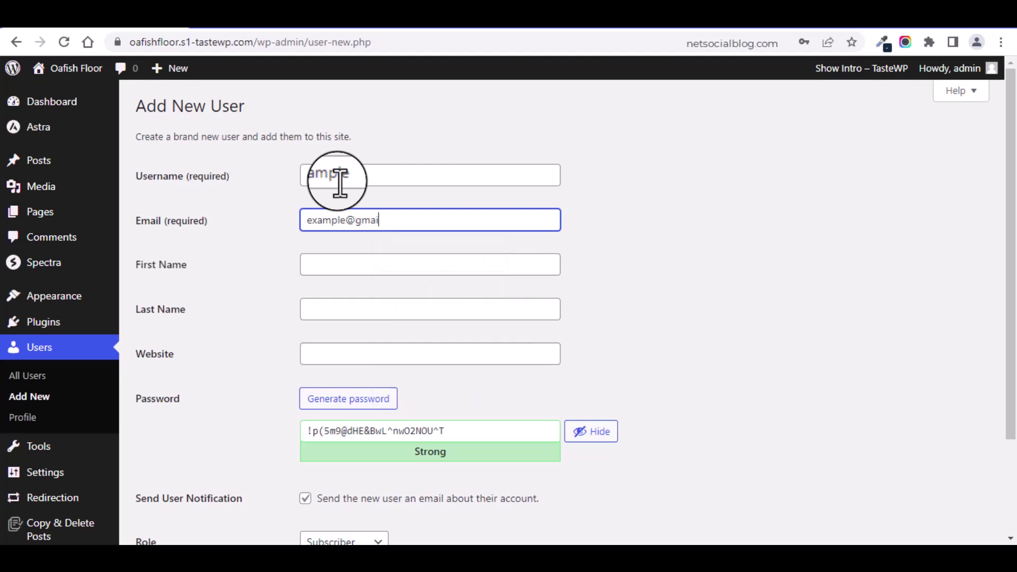
text(l.com)
key(Tab)
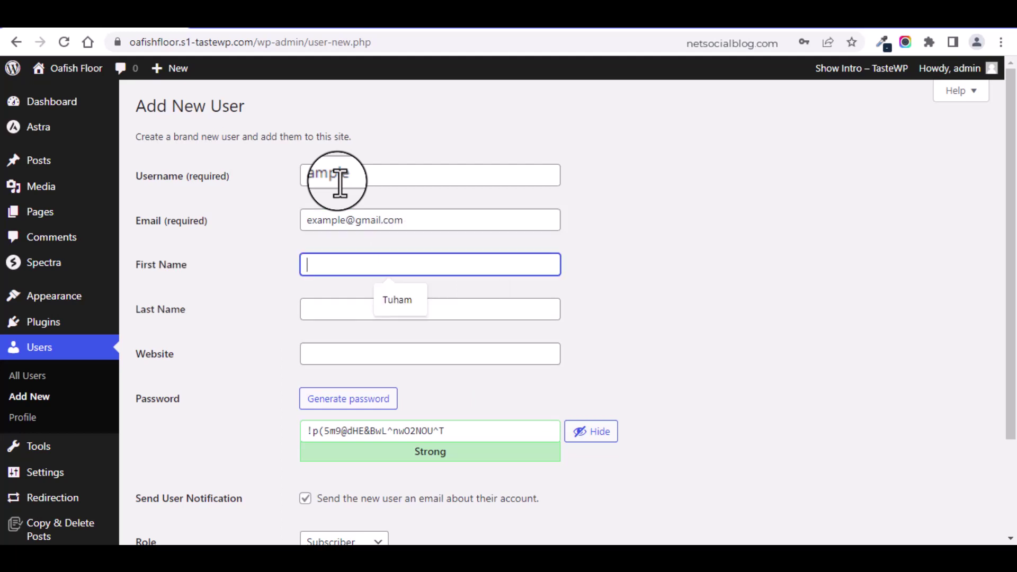
text(Example)
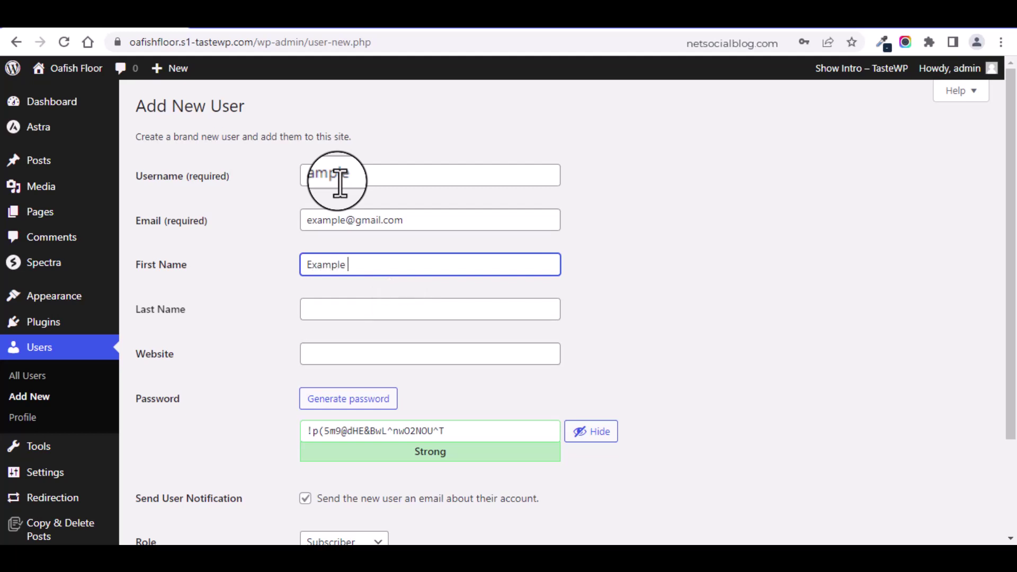
text( Fnma)
text(e)
key(ctrl+a)
text(Fname)
key(Tab)
text(Lname)
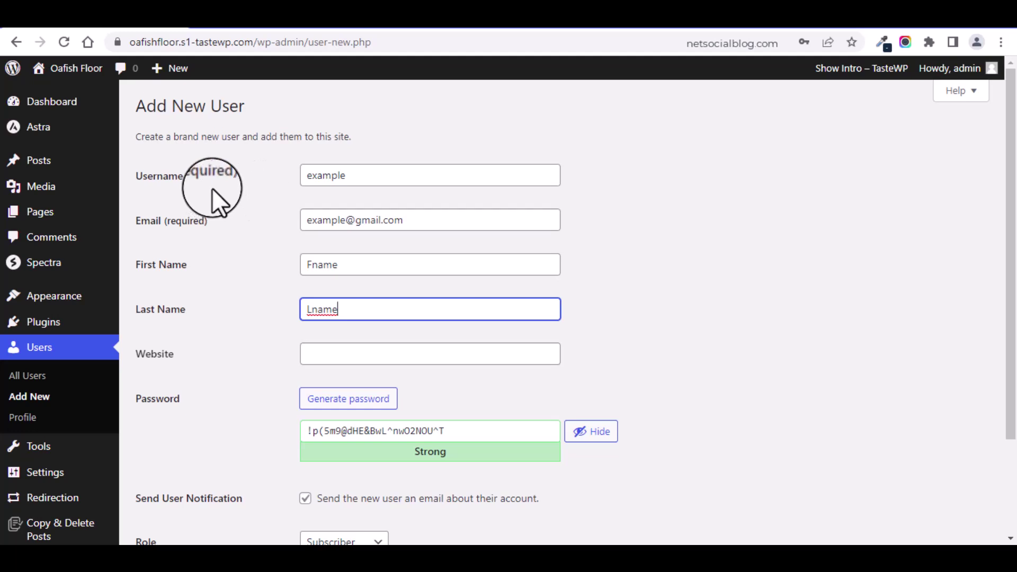
Step: Check the username and e-mail entries, then regenerate the random password several times
click(348, 182)
drag(347, 182, 310, 176)
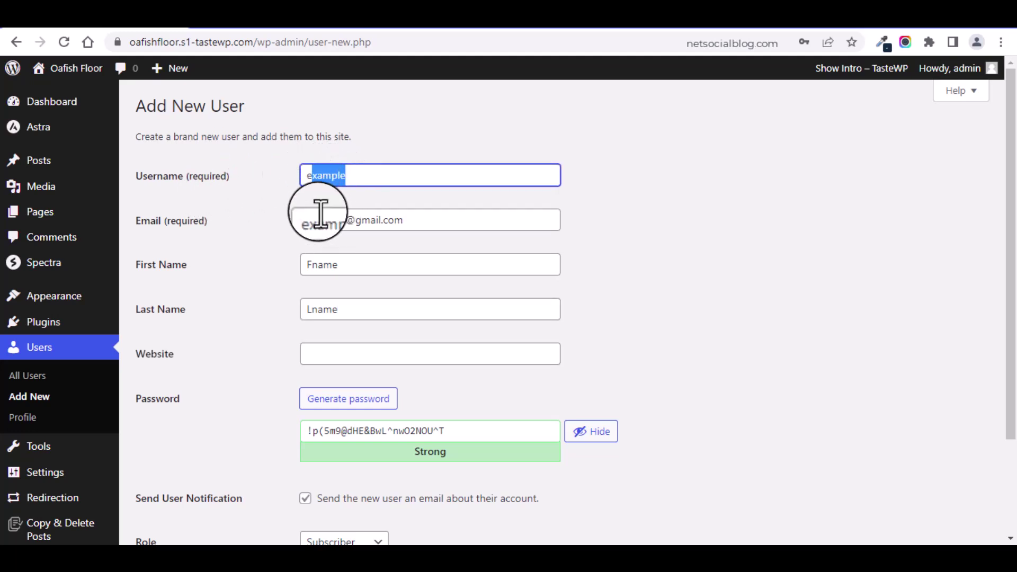
drag(318, 220, 410, 222)
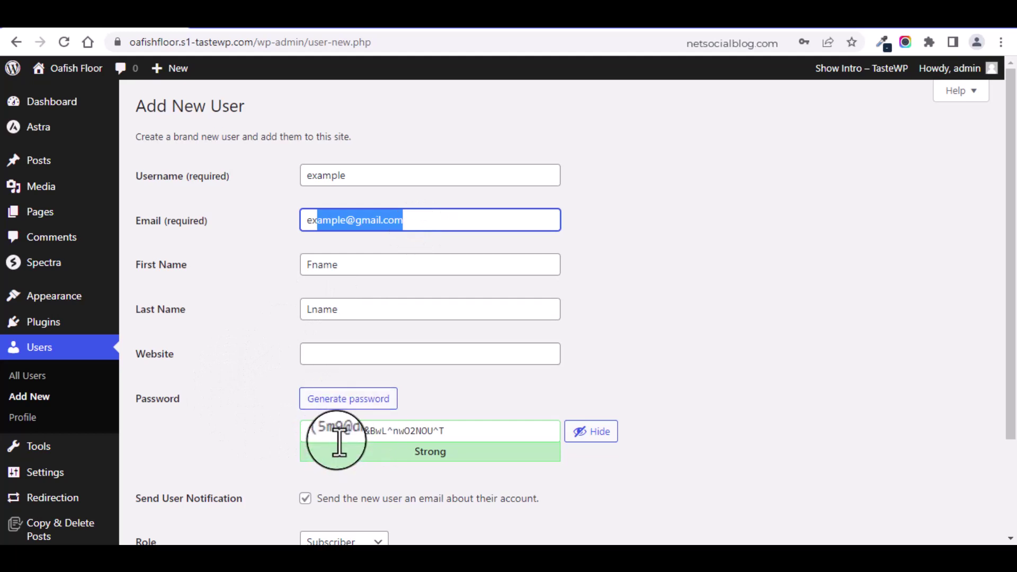
click(355, 406)
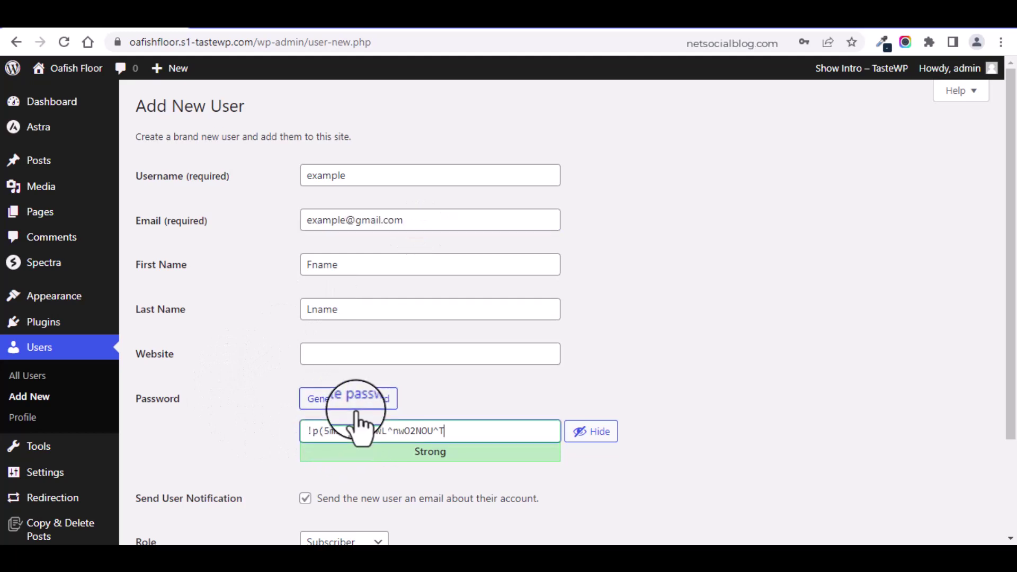
click(356, 407)
click(356, 406)
click(356, 406)
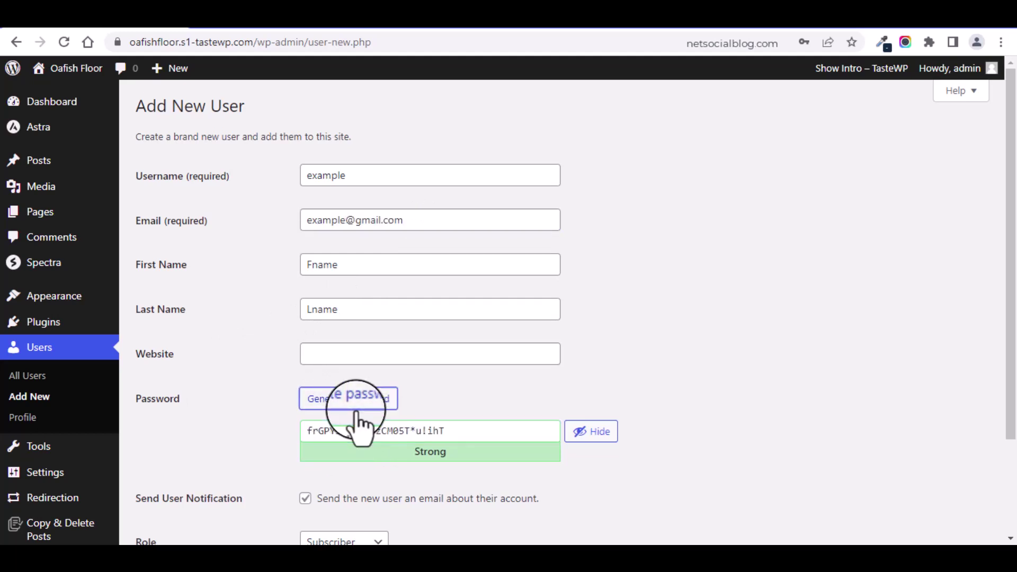
click(356, 407)
click(356, 407)
click(355, 406)
click(357, 406)
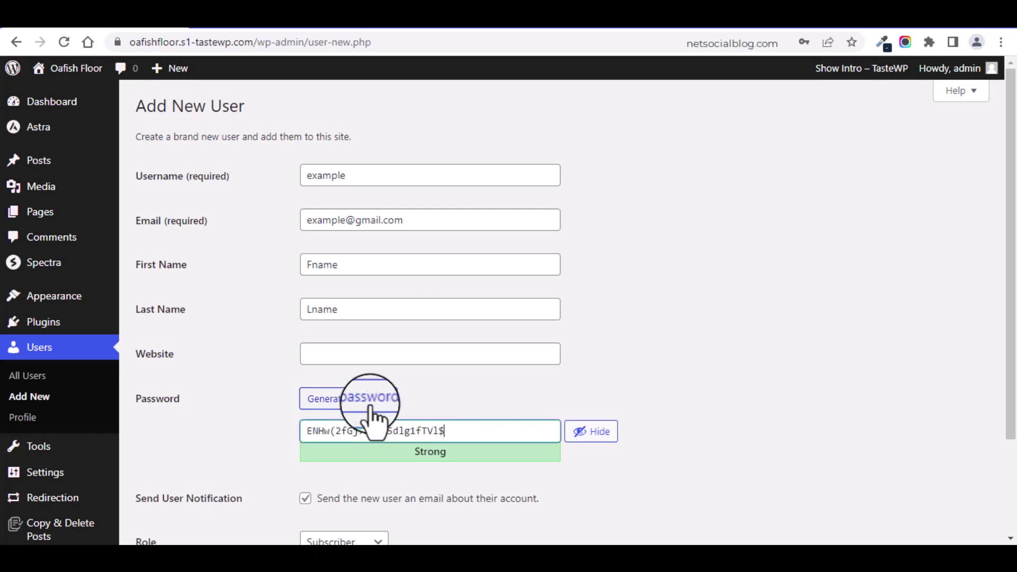
click(370, 403)
click(369, 405)
click(370, 405)
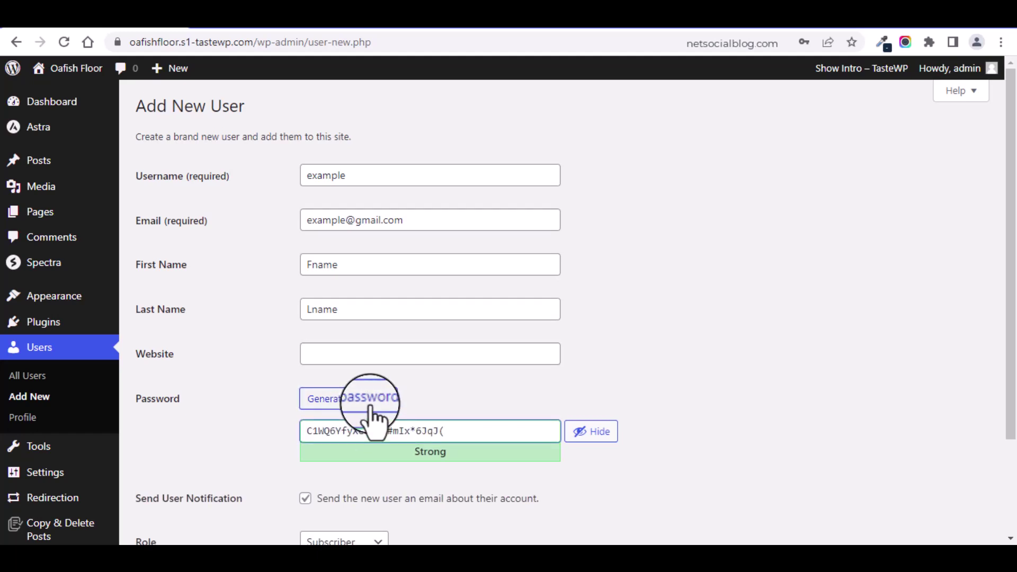
click(369, 405)
click(369, 405)
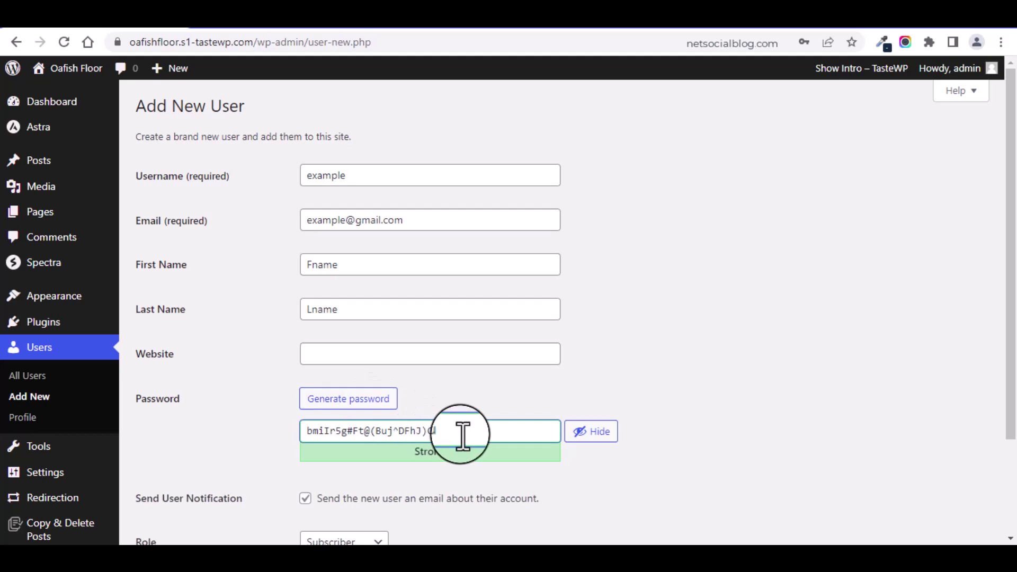
Step: Replace the generated password with a custom password rated Medium strength
key(ctrl+a)
key(BackSpace)
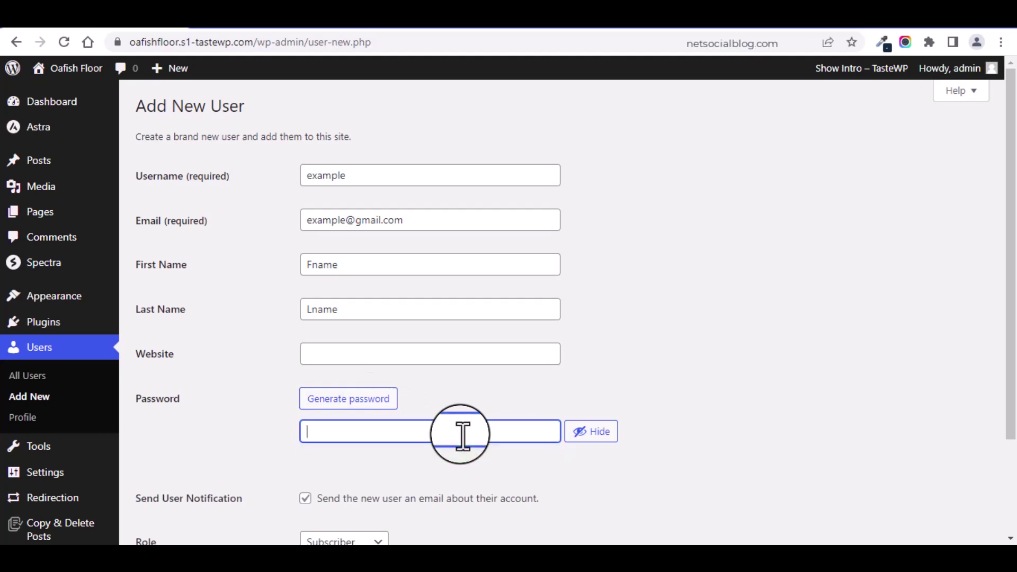
text(ex)
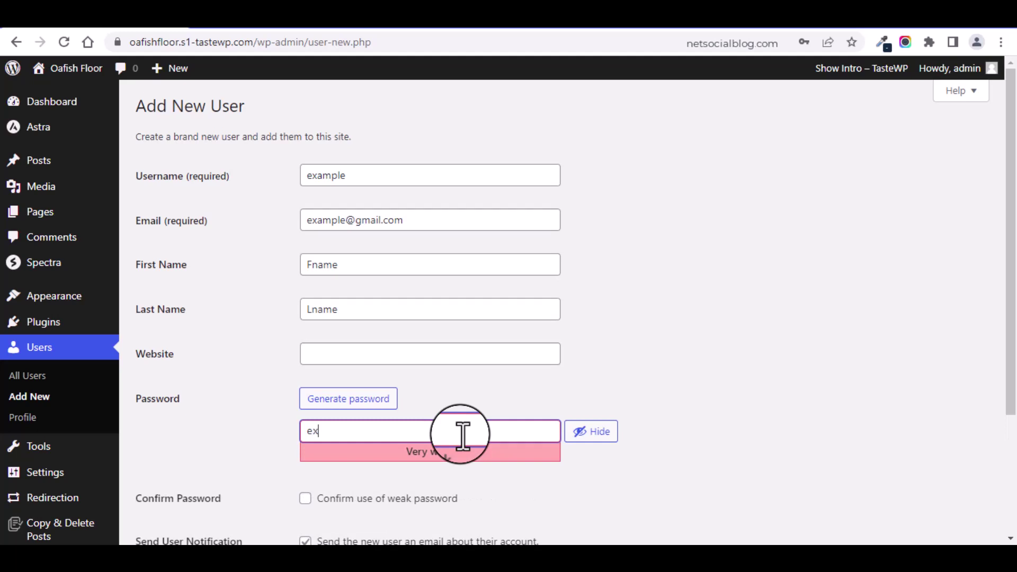
text(ample101)
key(ctrl+a)
text(101@example)
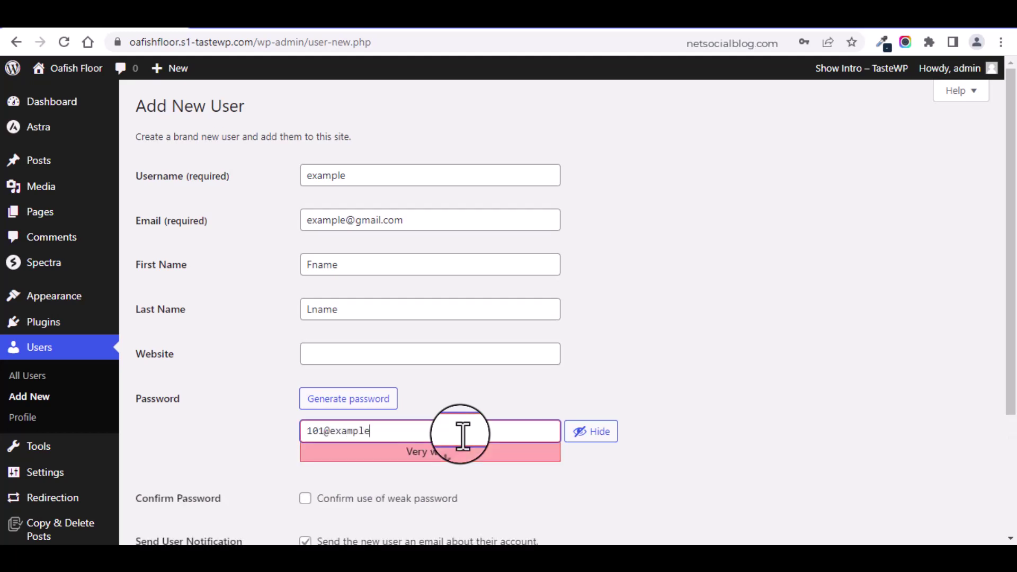
key(BackSpace)
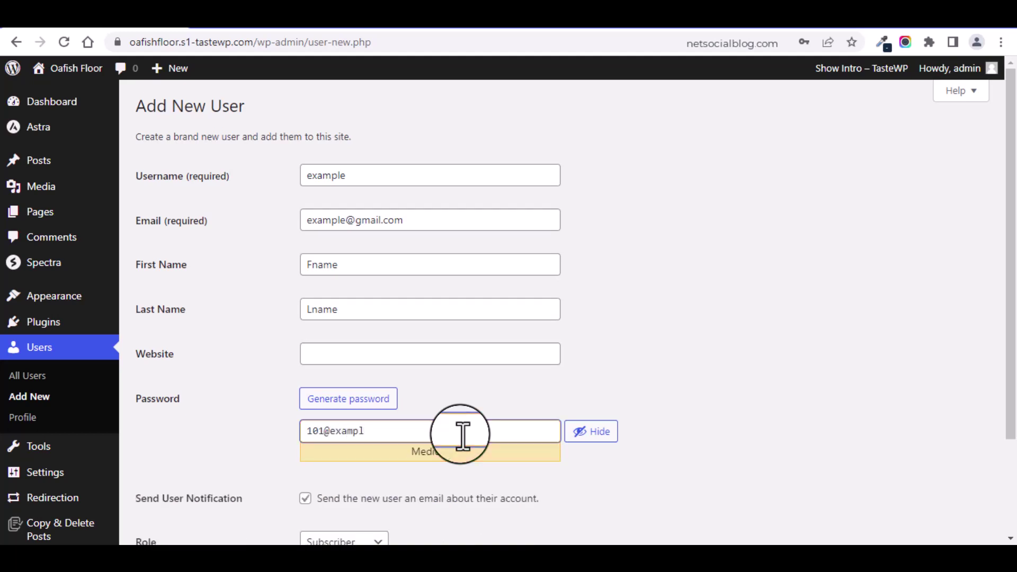
key(BackSpace)
text(p)
mouse_move(401, 454)
mouse_down()
mouse_move(459, 453)
mouse_move(421, 454)
mouse_up()
click(380, 453)
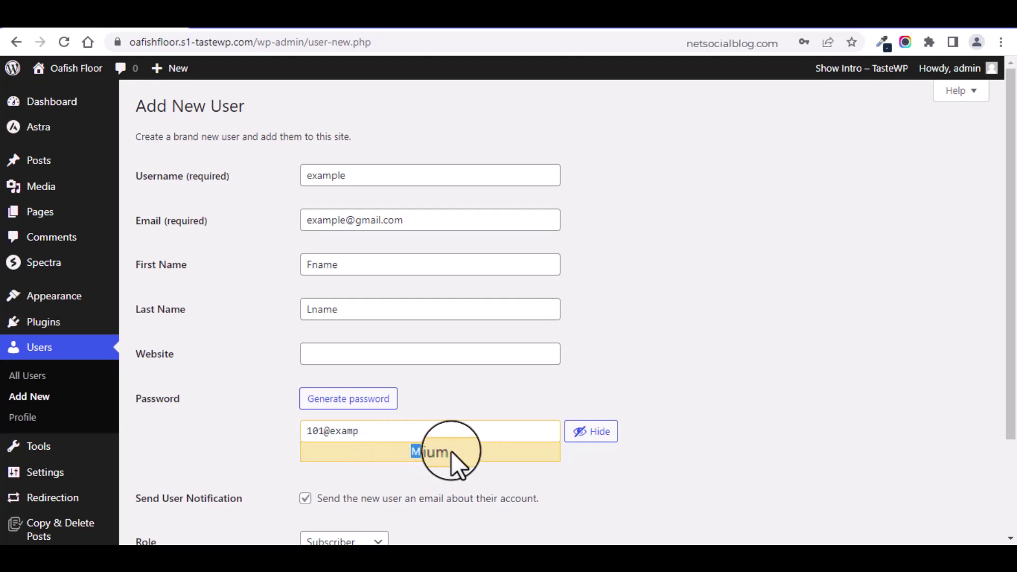
click(364, 438)
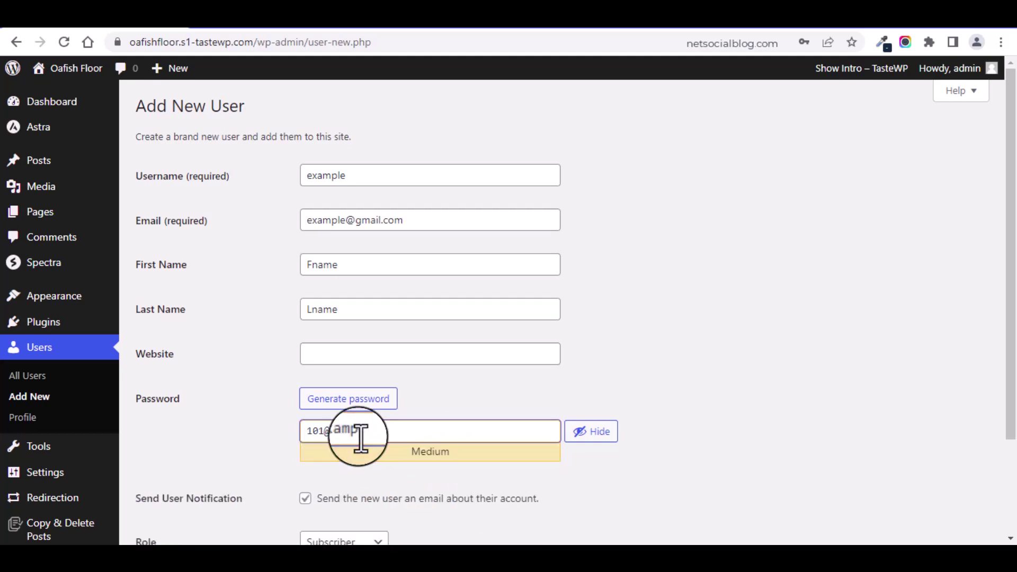
key(BackSpace)
key(BackSpace)
key(BackSpace)
key(BackSpace)
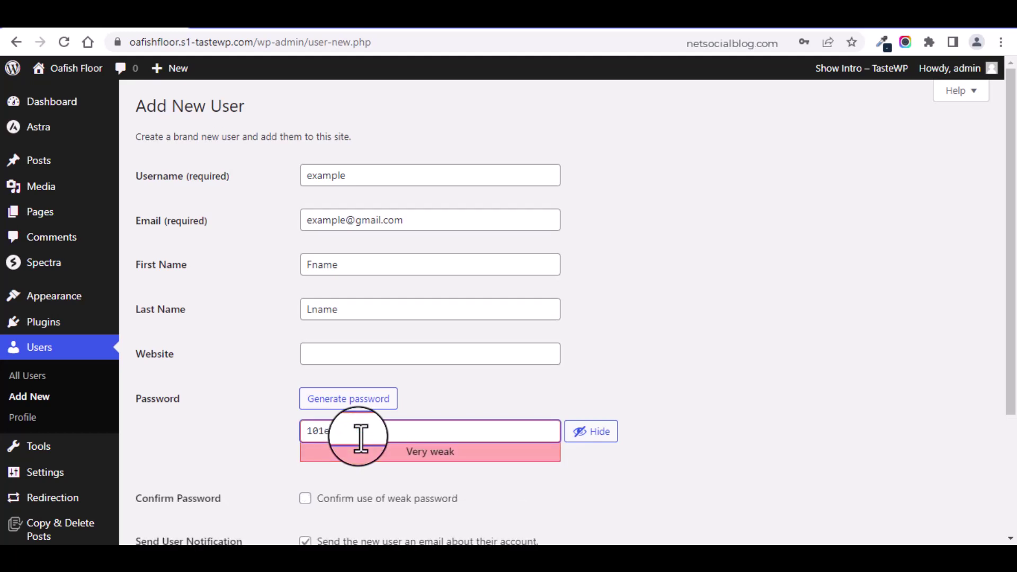
text(xample)
key(BackSpace)
key(BackSpace)
key(BackSpace)
key(BackSpace)
text(exam)
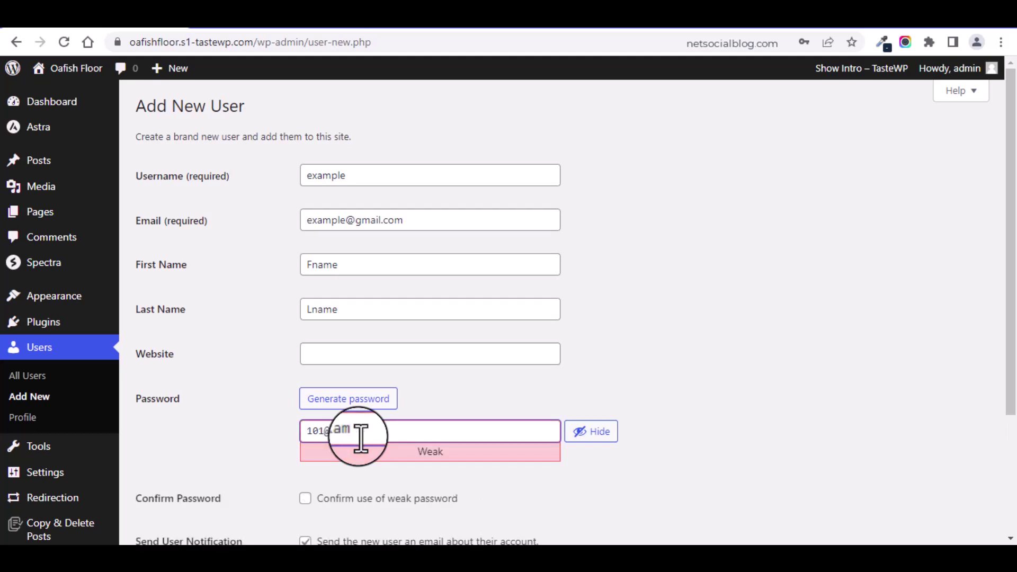
text(p)
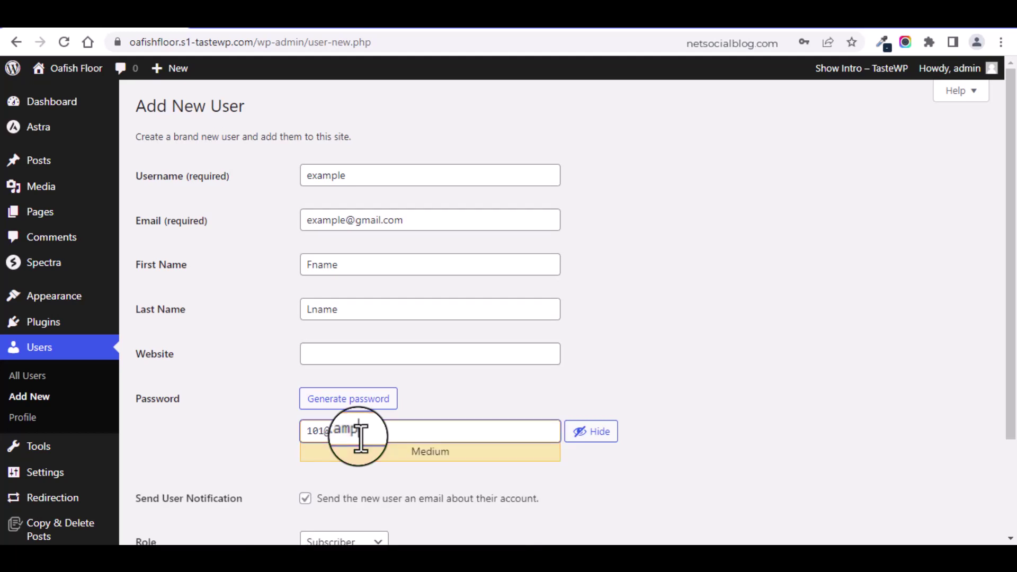
text(le123)
key(BackSpace)
key(BackSpace)
key(BackSpace)
key(BackSpace)
key(BackSpace)
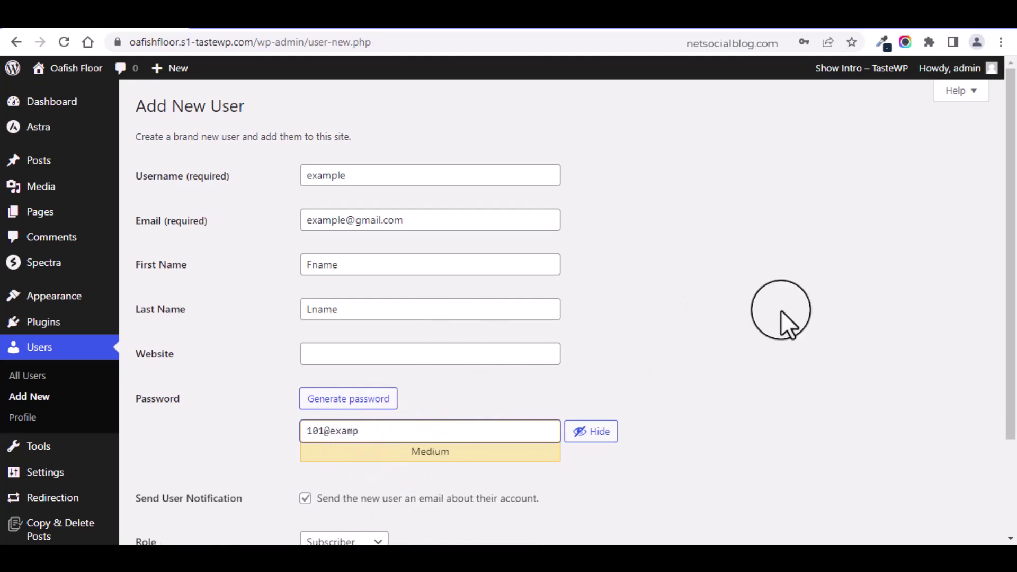
Step: Turn on Send User Notification and review the Role options, leaving Subscriber selected
scroll(999, 272, down, 3)
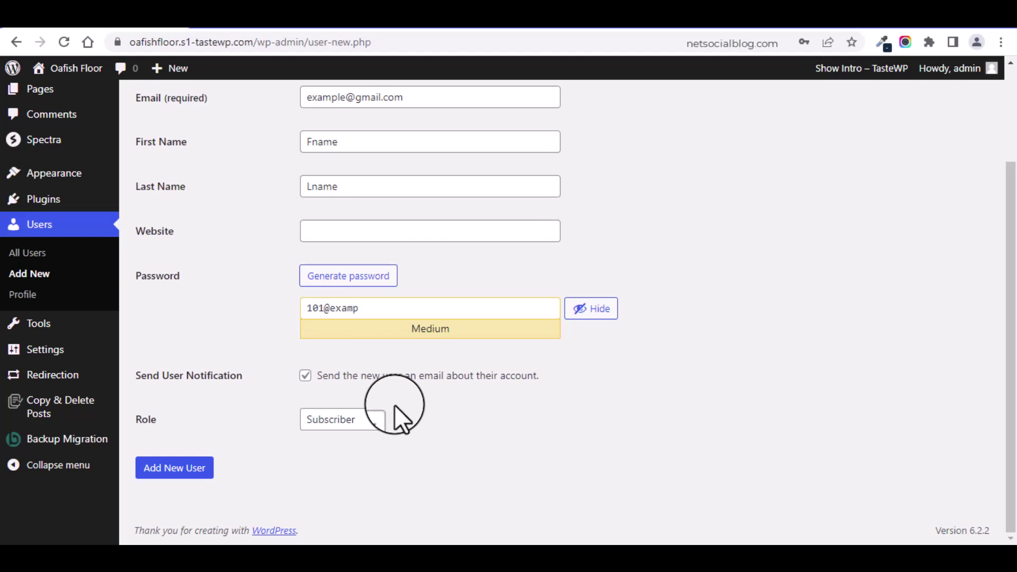
click(305, 377)
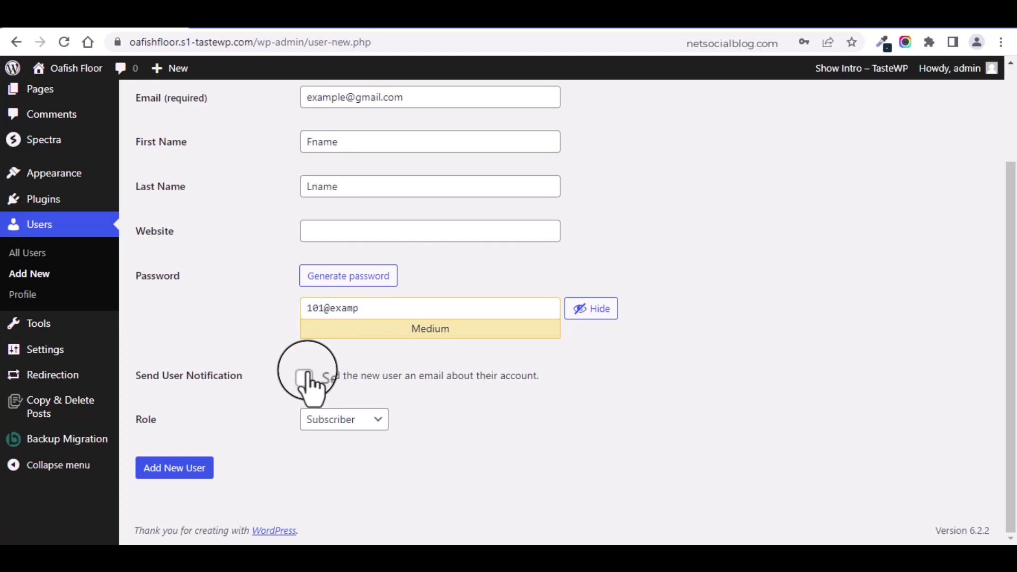
click(305, 375)
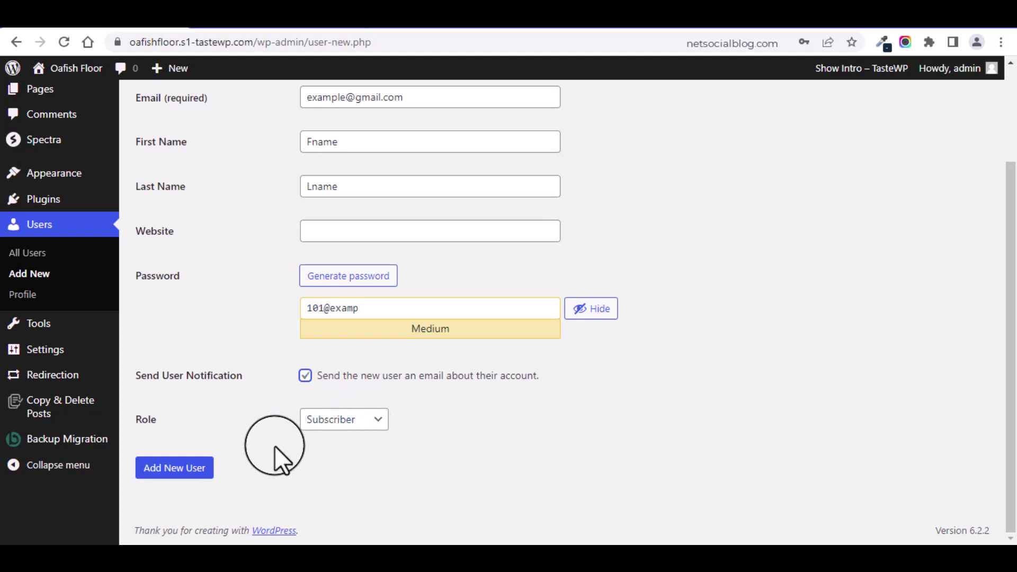
click(324, 423)
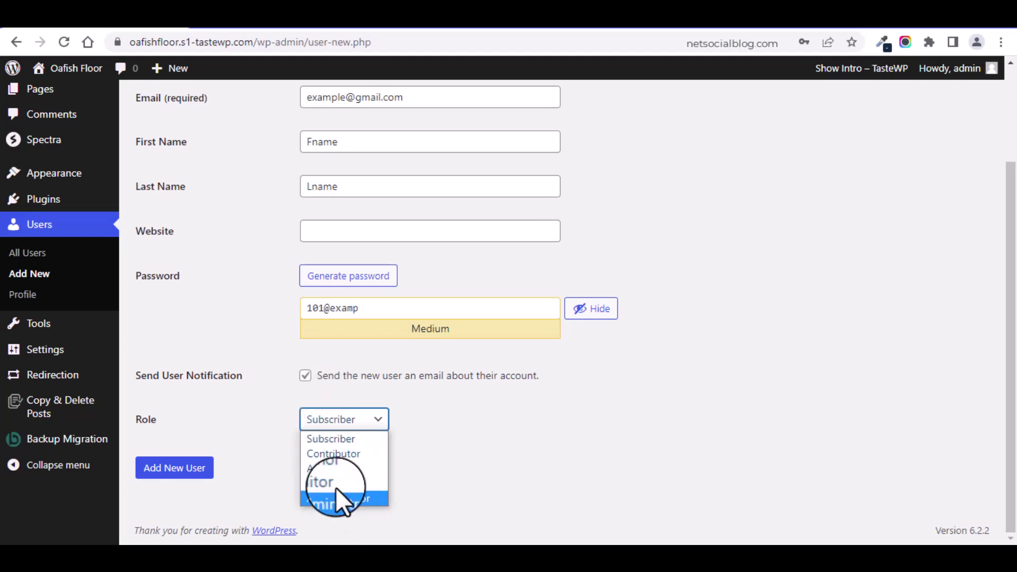
click(377, 13)
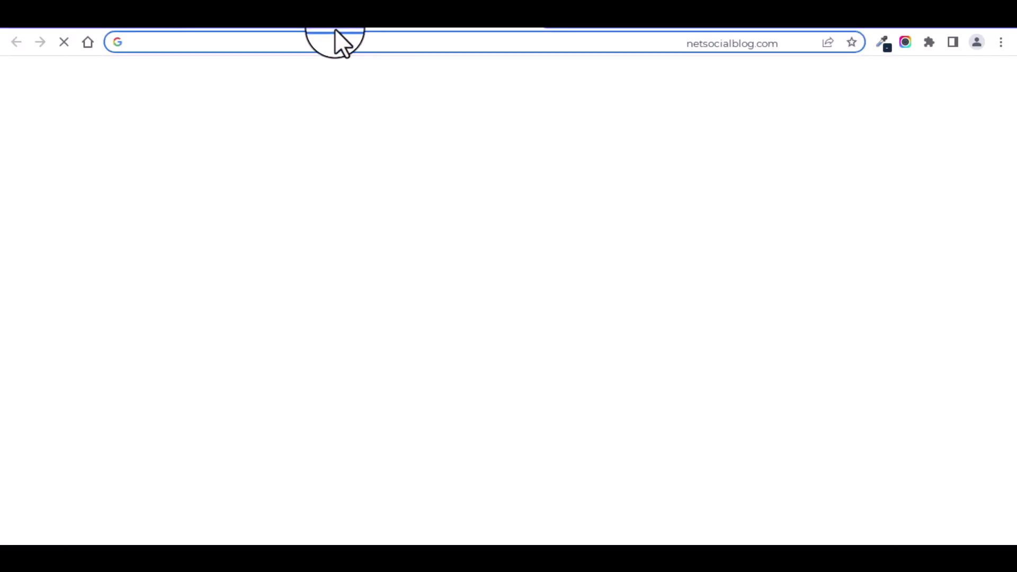
Step: Search Google for 'wordpress user roles and priviledges' and open the Roles and Capabilities page
click(338, 42)
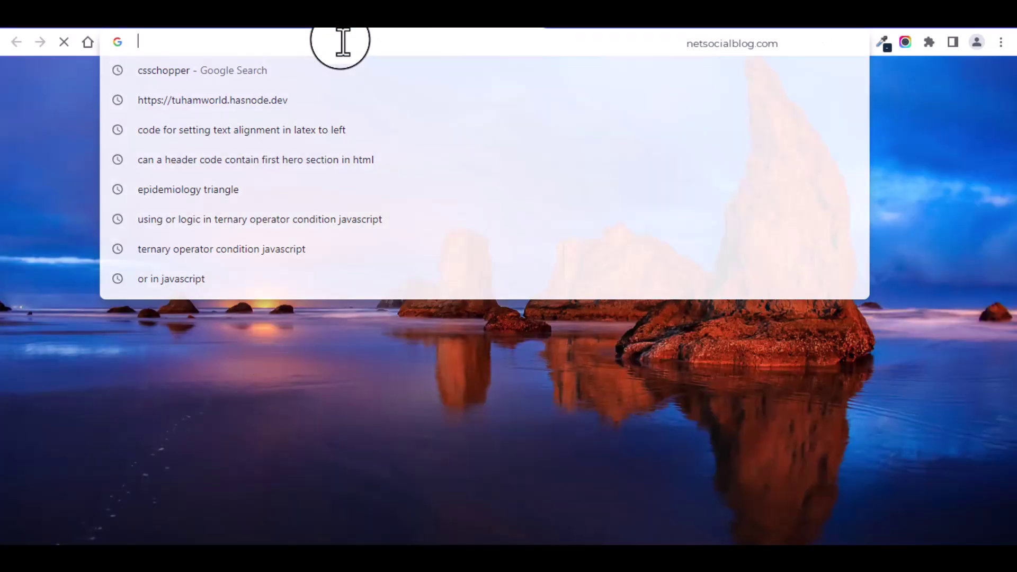
text(word)
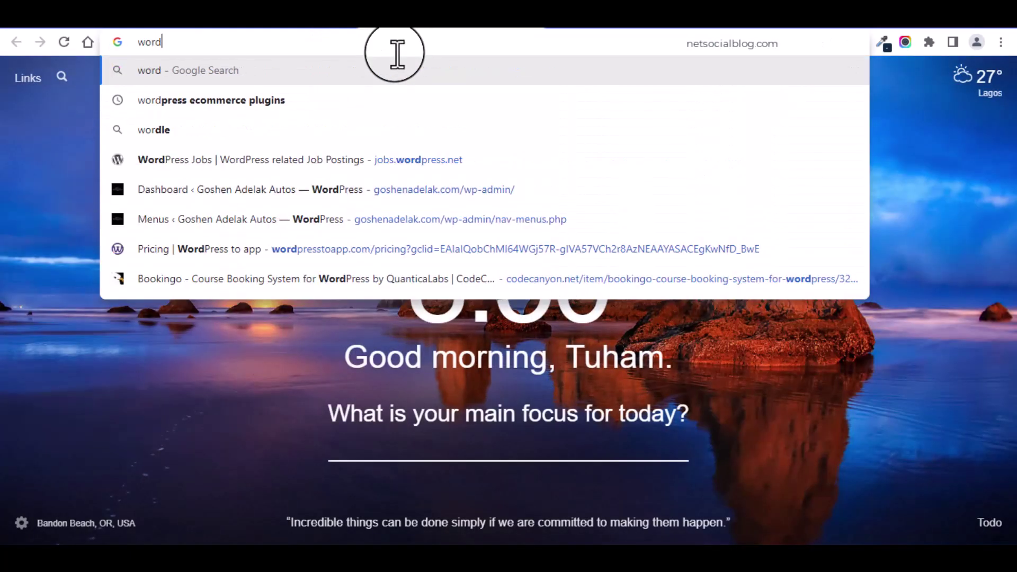
text(press user ro)
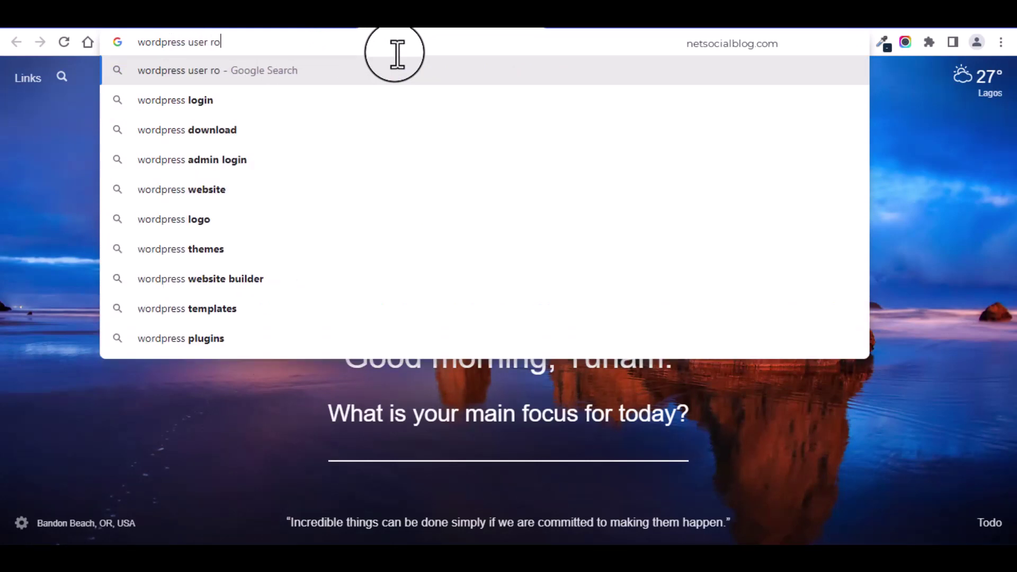
text(les and priv)
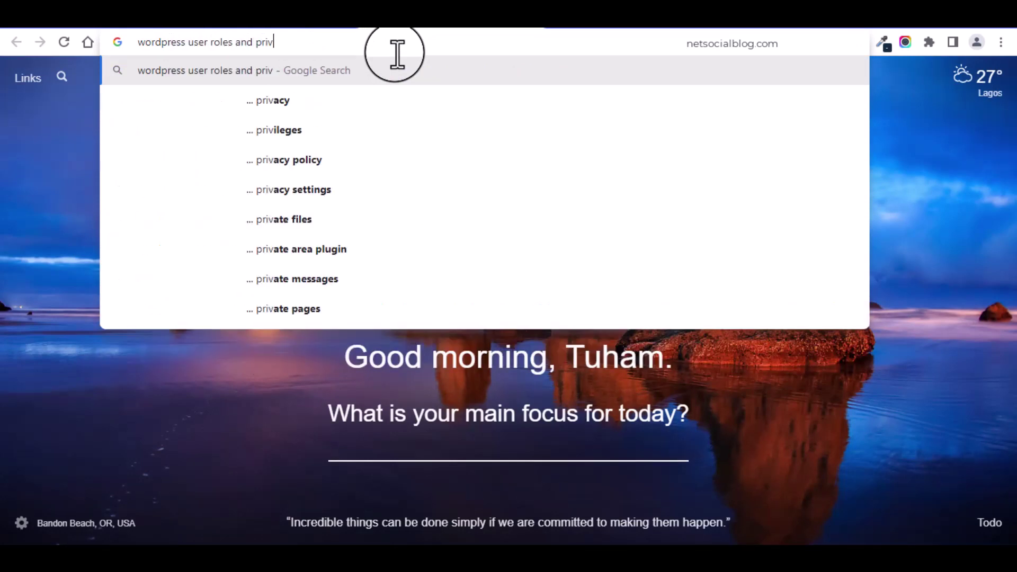
text(iledges)
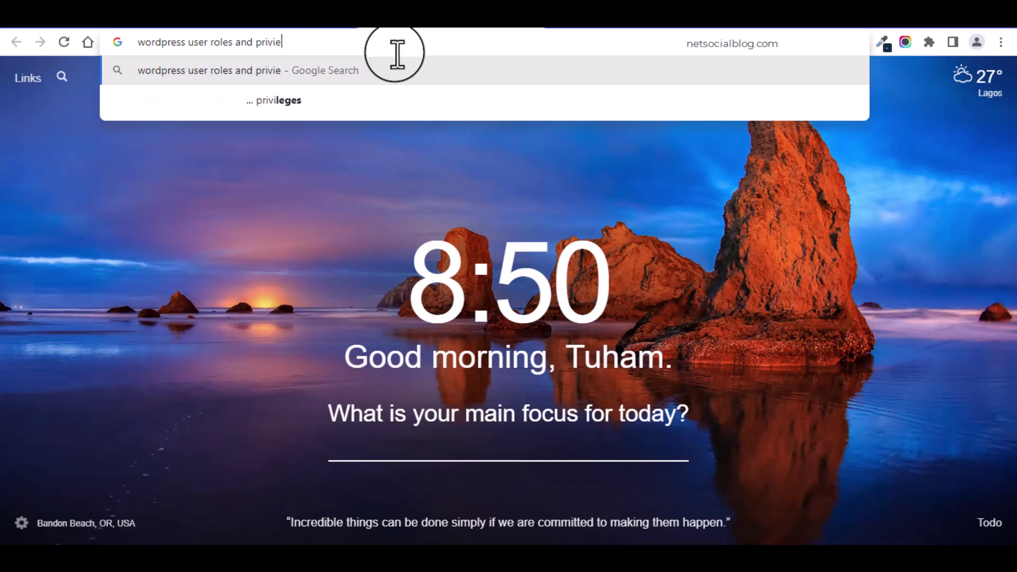
key(Return)
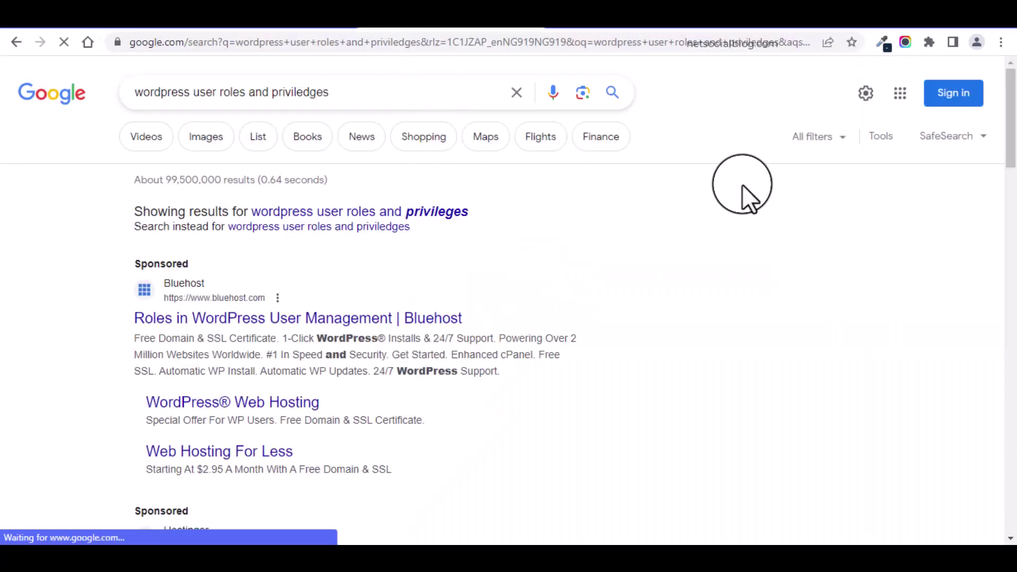
drag(1003, 125, 1012, 206)
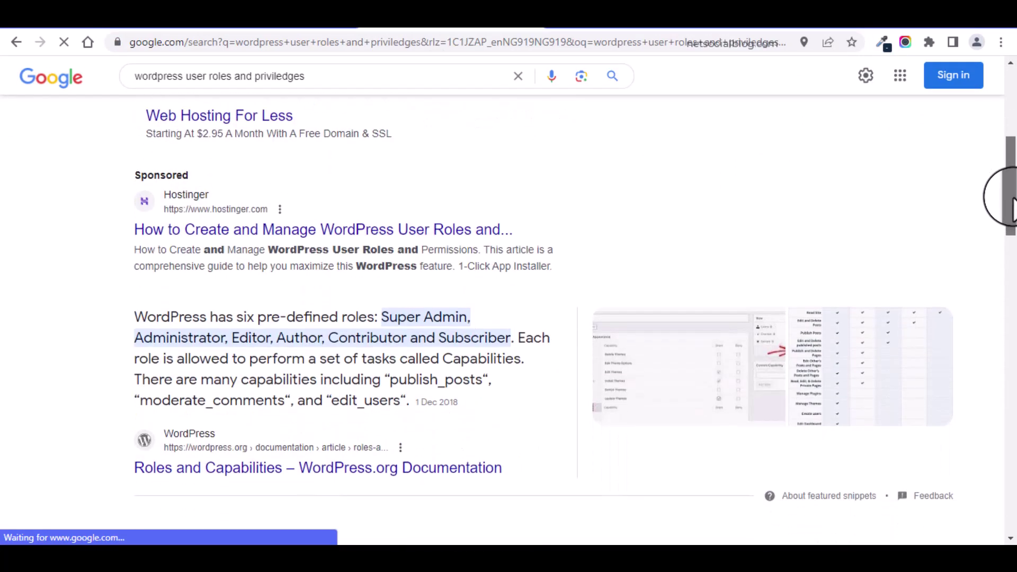
click(334, 479)
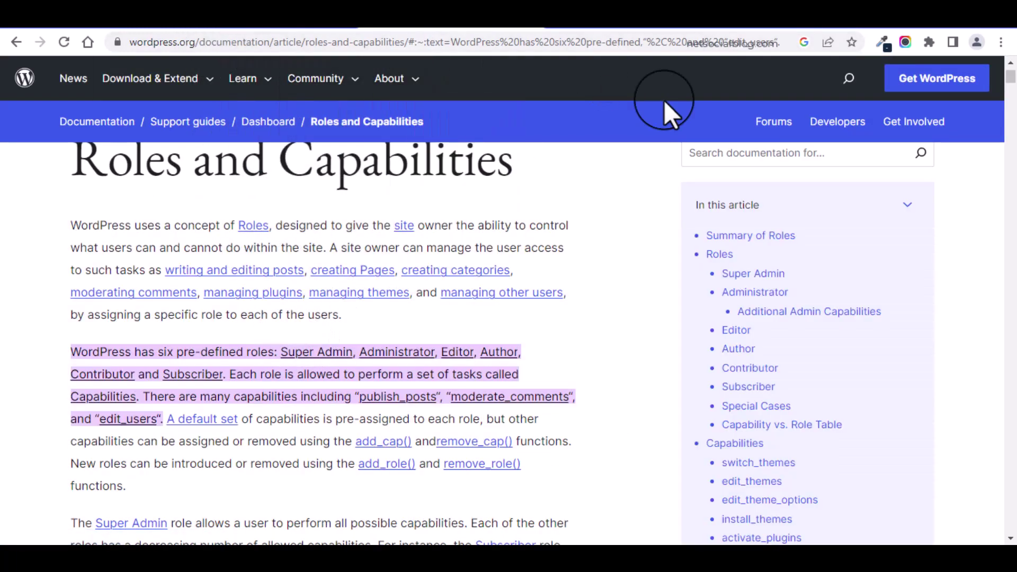
Step: Scroll to the Summary of Roles, then set the new user's role to Contributor
click(1010, 95)
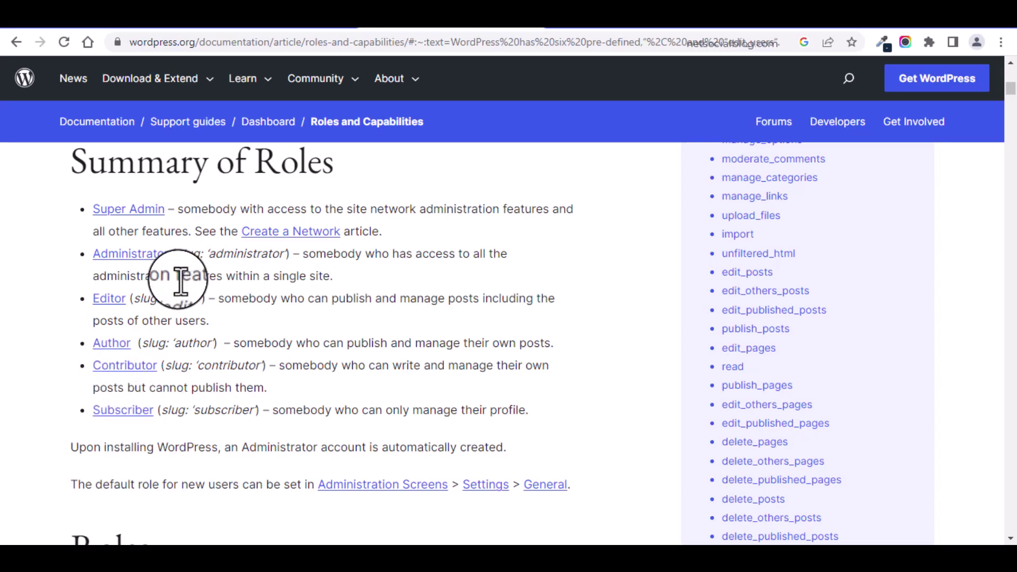
mouse_move(1007, 85)
mouse_down()
mouse_move(1008, 111)
mouse_move(1006, 75)
mouse_up()
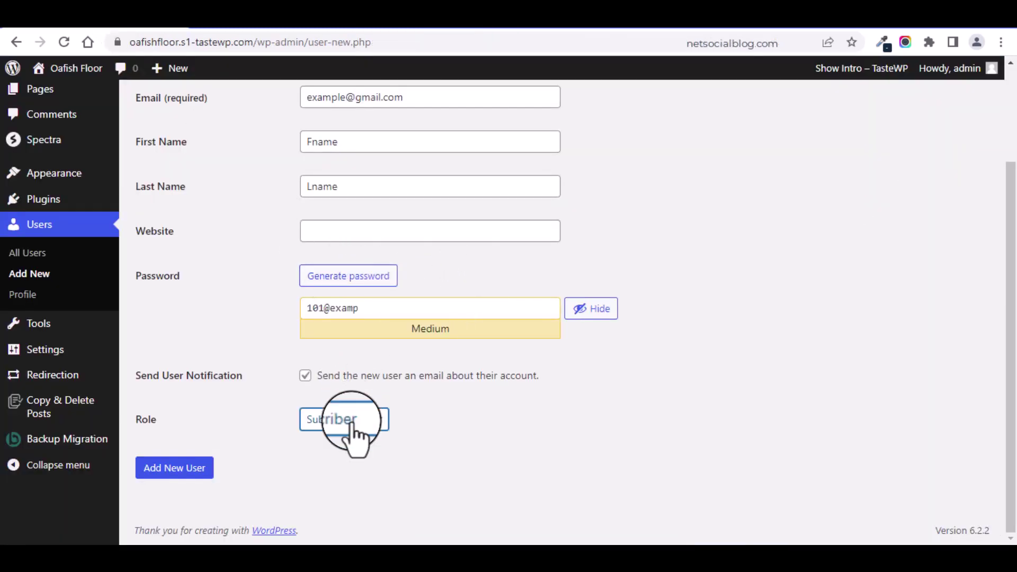
click(349, 419)
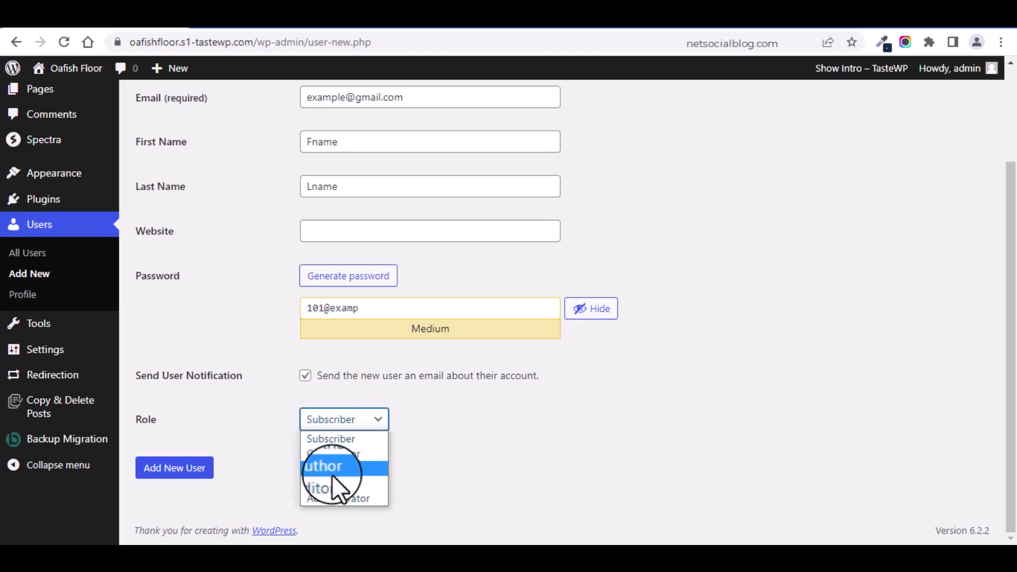
click(338, 456)
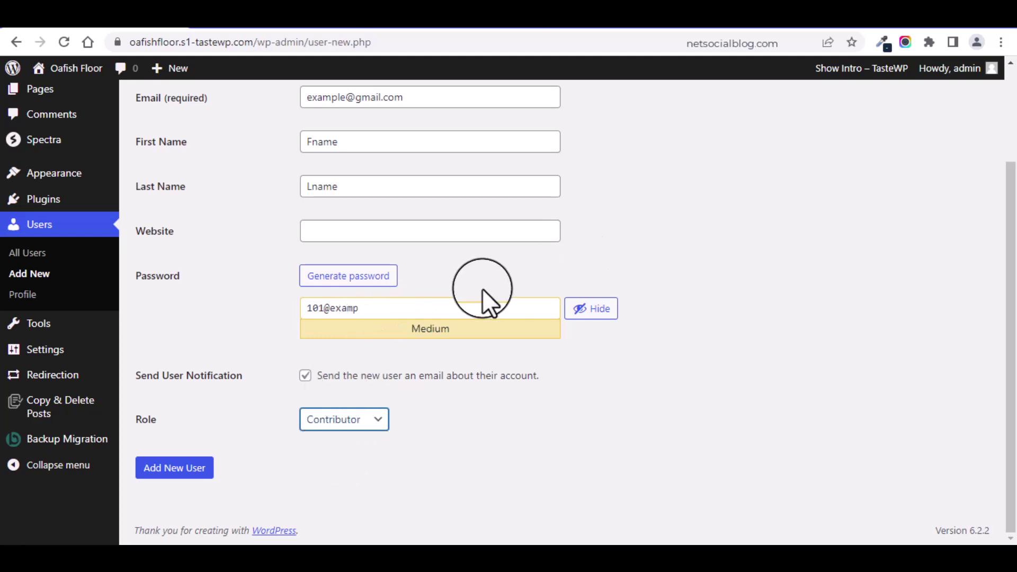
Step: Select the password and username text, then submit the form with Add New User
triple_click(404, 307)
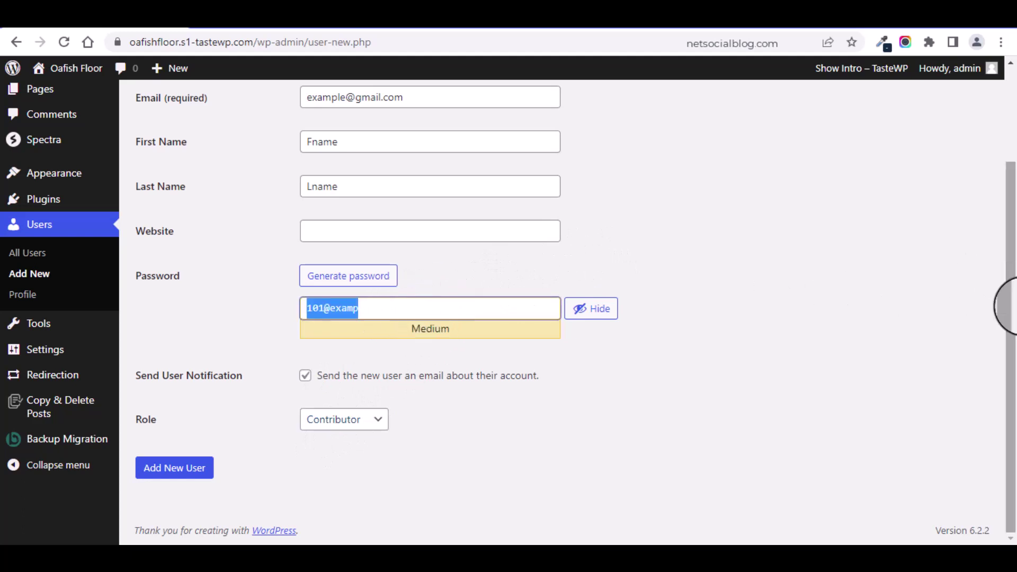
drag(1010, 306, 1009, 129)
triple_click(363, 176)
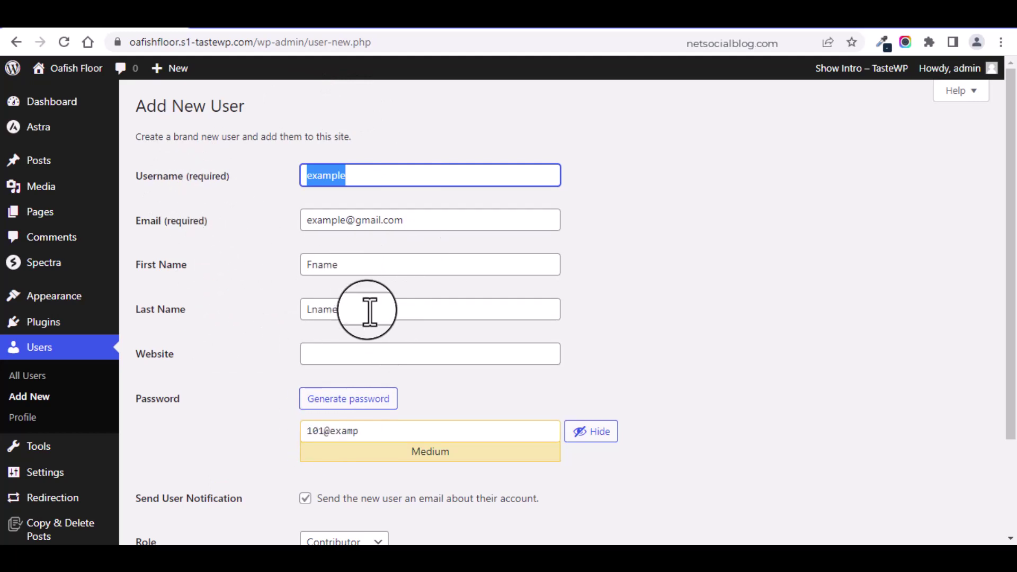
drag(1009, 270, 995, 420)
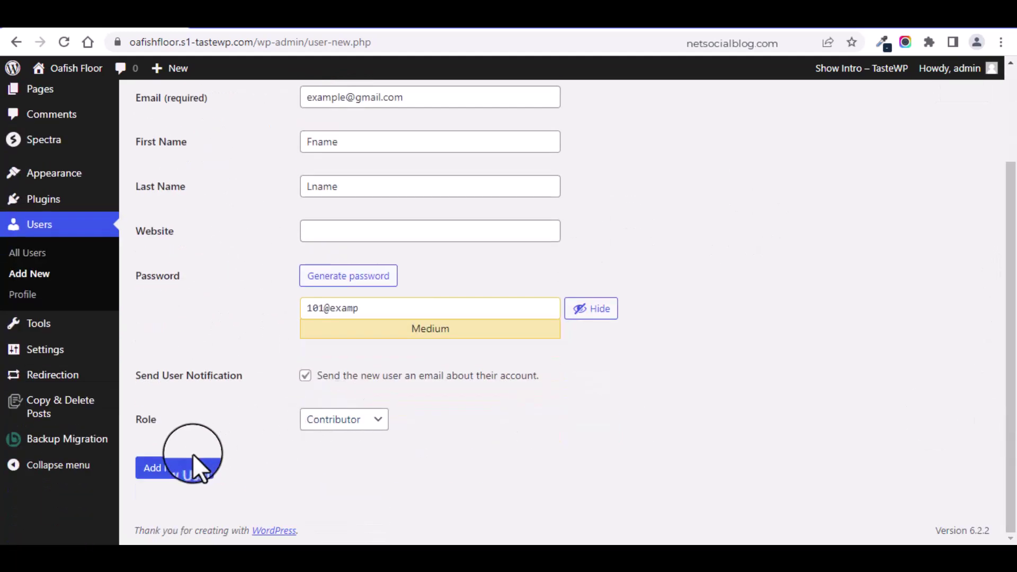
click(188, 471)
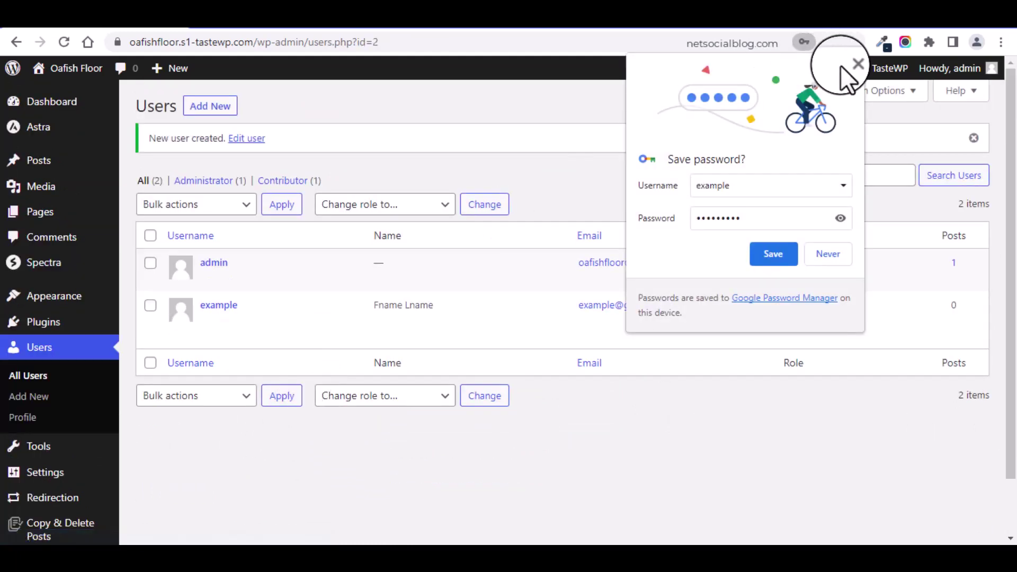
Step: Dismiss Chrome's save-password prompt and start a new post with Posts > Add New
click(852, 64)
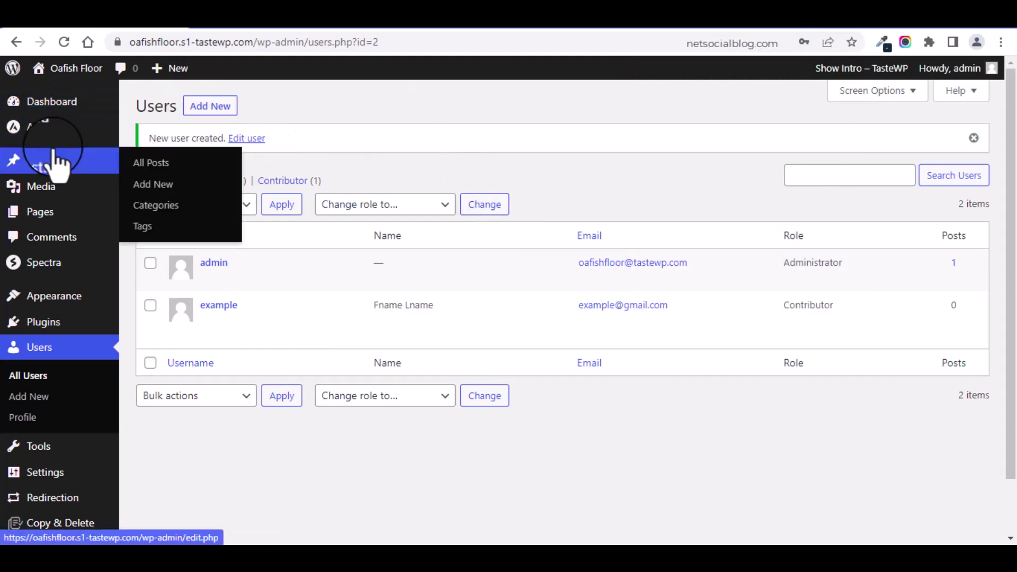
click(87, 167)
click(149, 186)
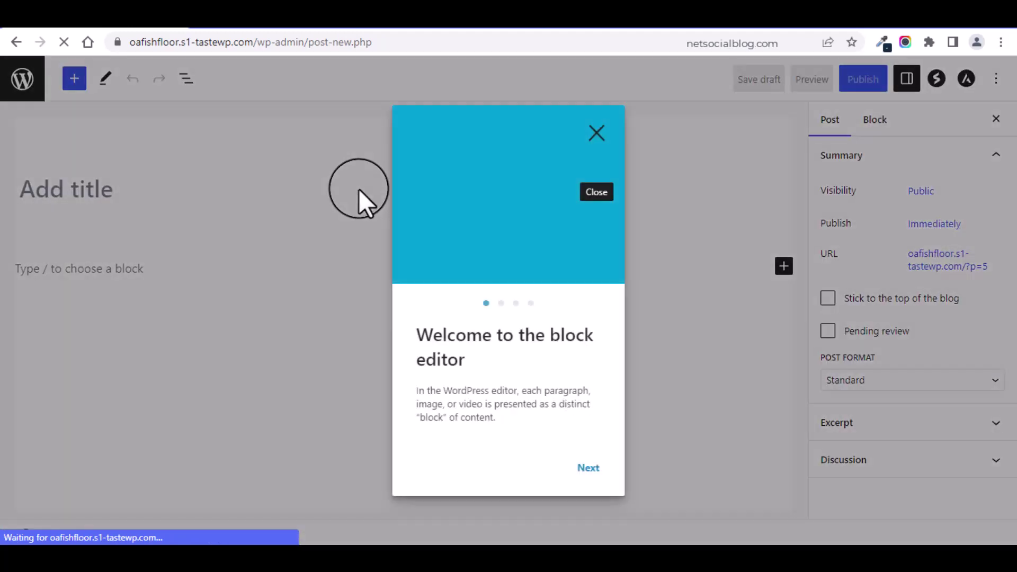
Step: Dismiss the welcome tour and title the post 'A New User has been added to the website'
click(601, 131)
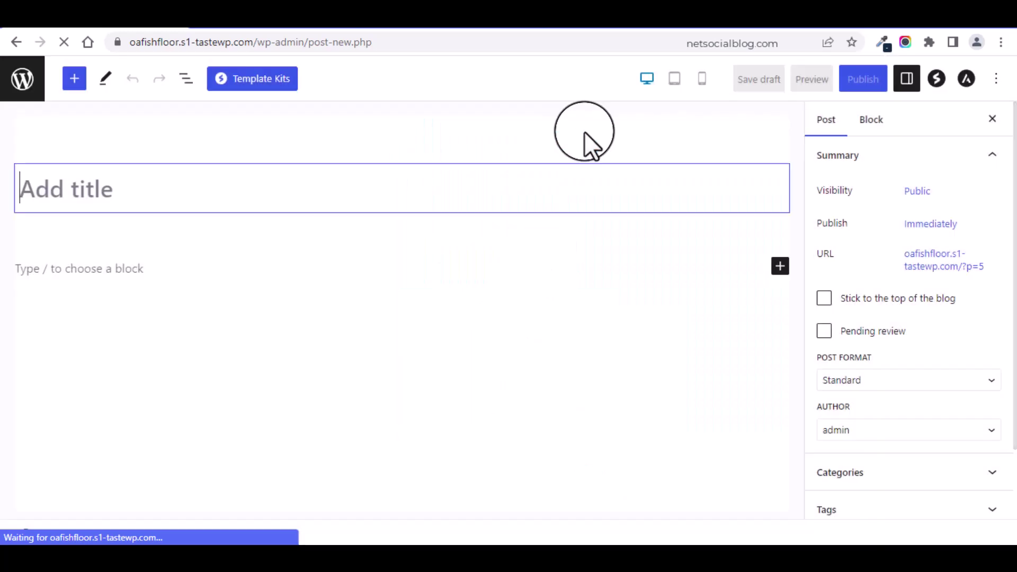
text(A)
key(shift+Left)
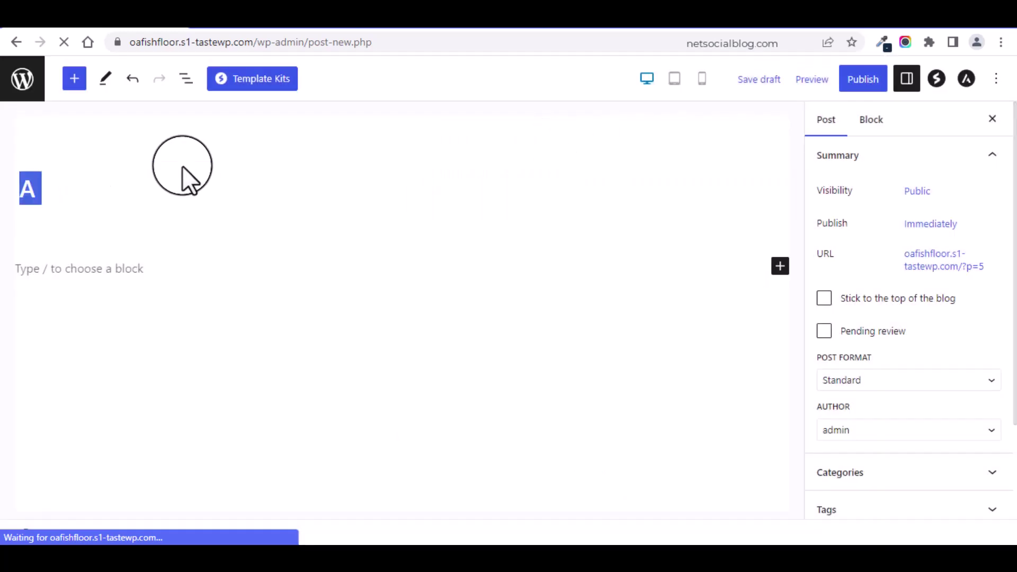
text(I)
key(shift+Left)
text(A n)
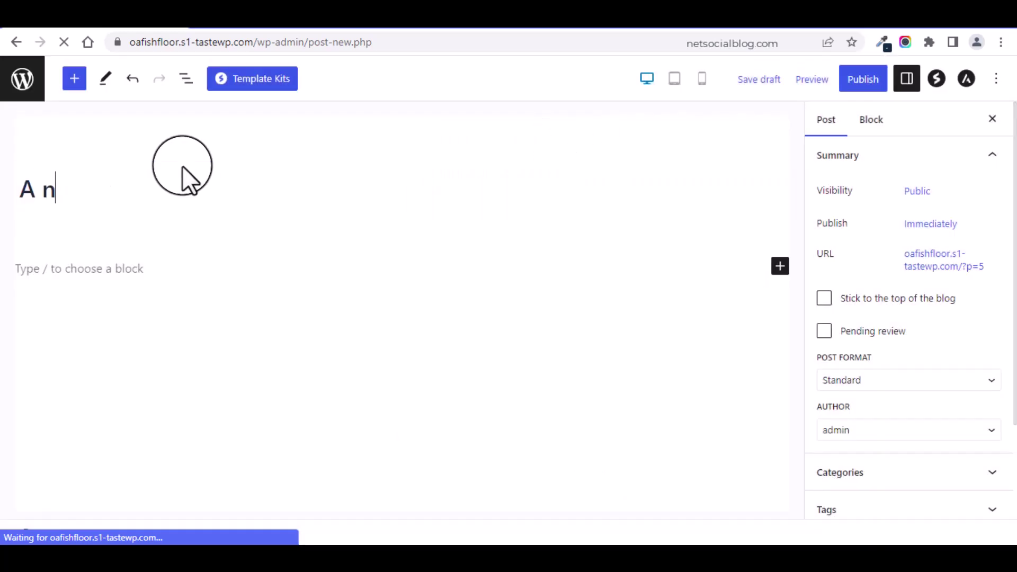
key(BackSpace)
text(New u)
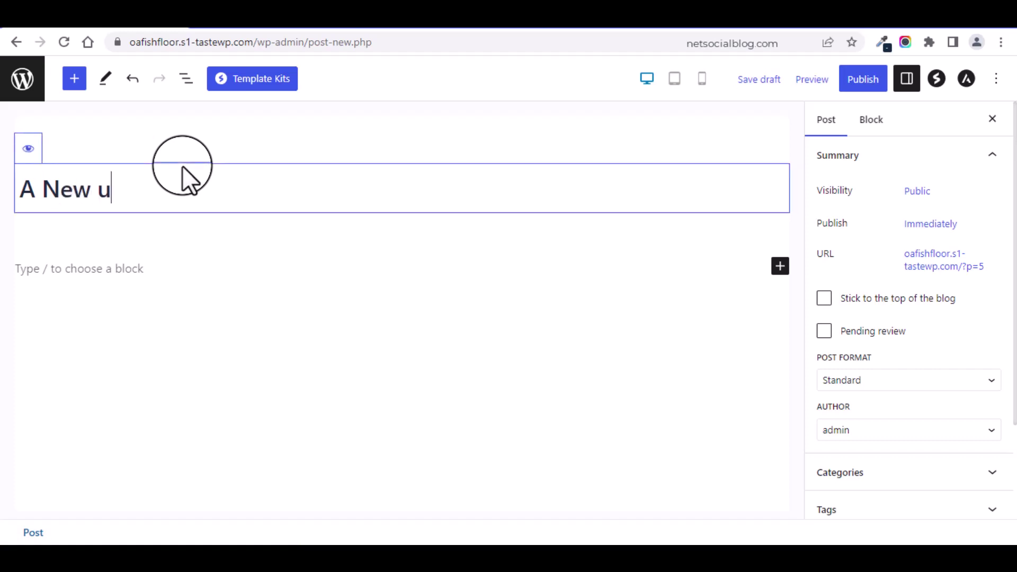
key(BackSpace)
text(Ser)
key(BackSpace)
key(BackSpace)
key(BackSpace)
text(User has been)
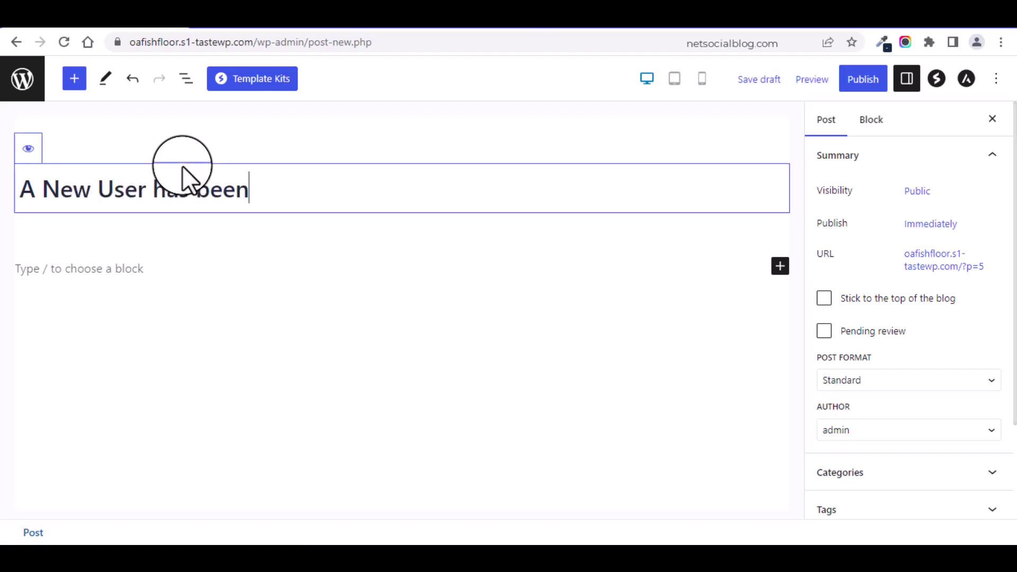
text( added to the website)
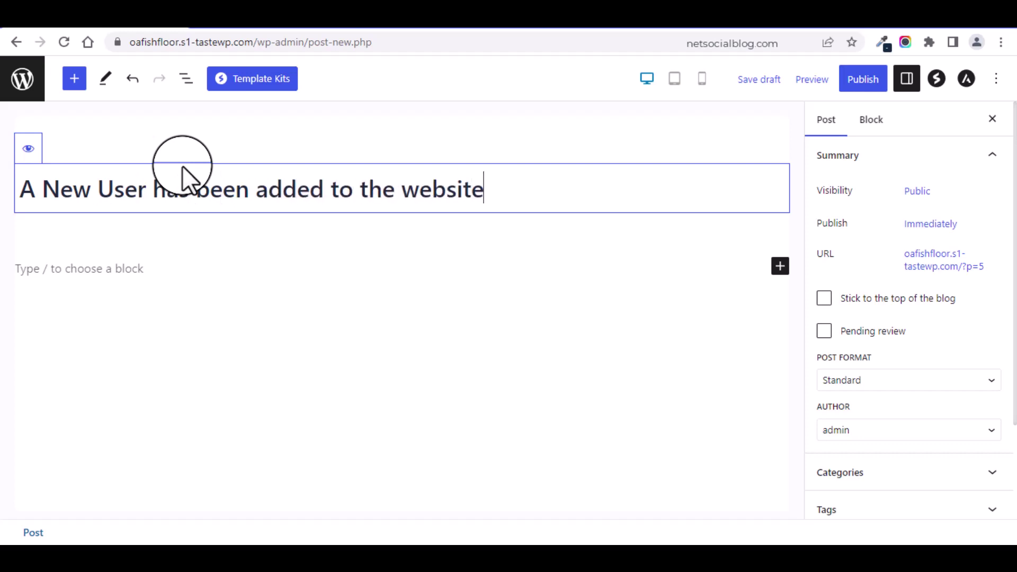
Step: Fill the post body with placeholder 'lorem' text, then clear it back to 'lore'
click(92, 269)
text(lorem)
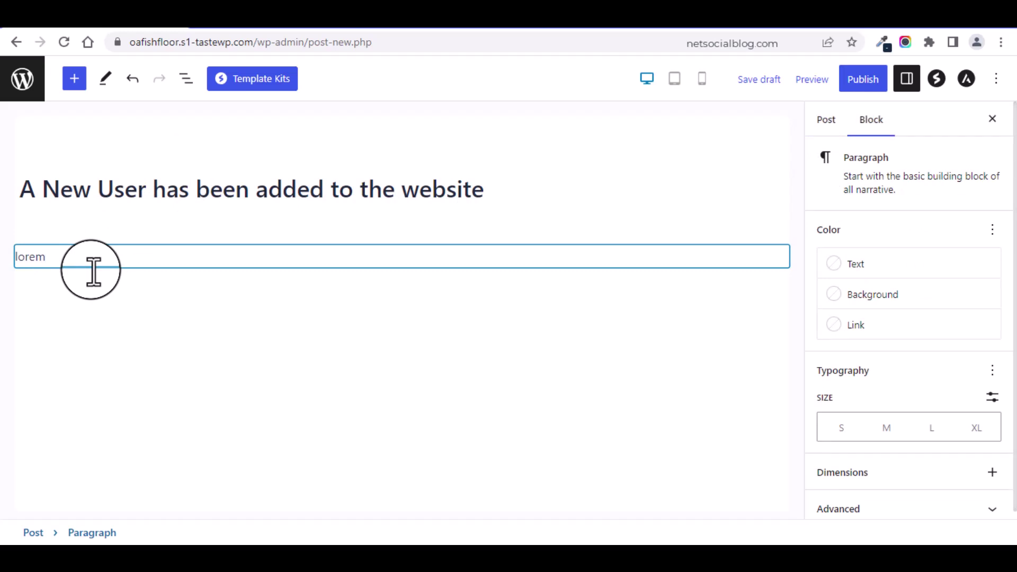
text(*10)
key(Return)
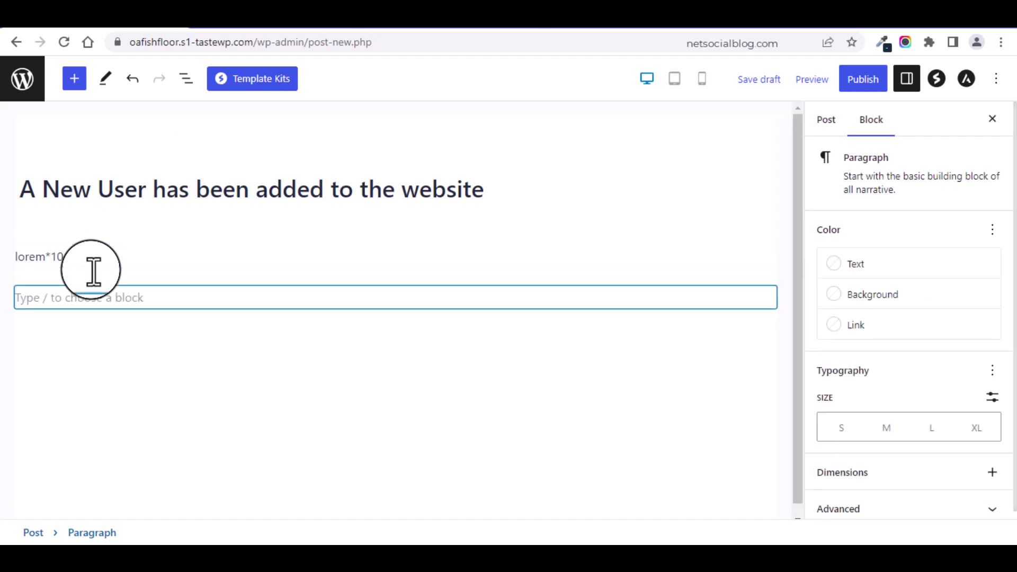
click(75, 259)
double_click(74, 259)
key(BackSpace)
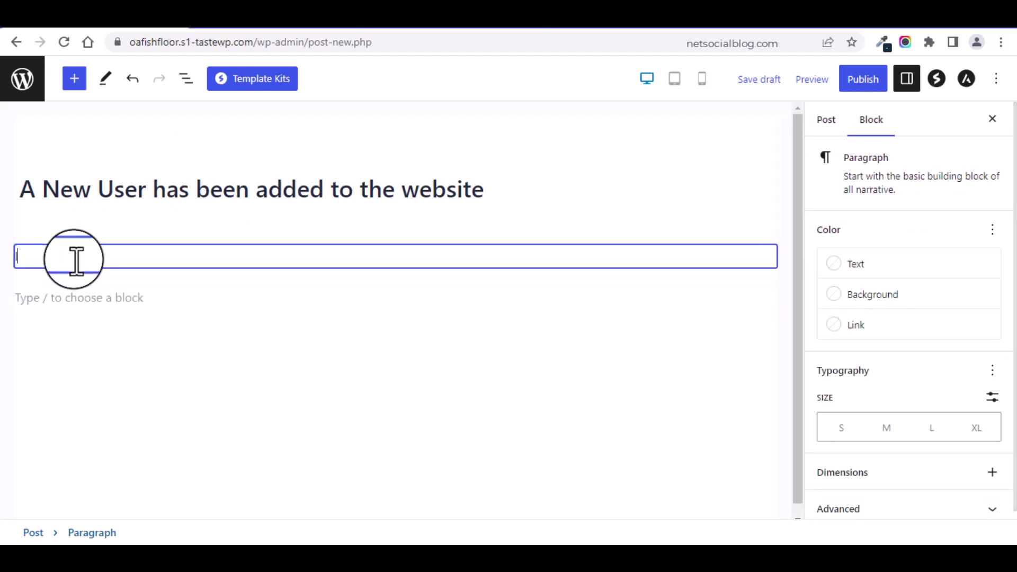
text(lorem)
double_click(75, 258)
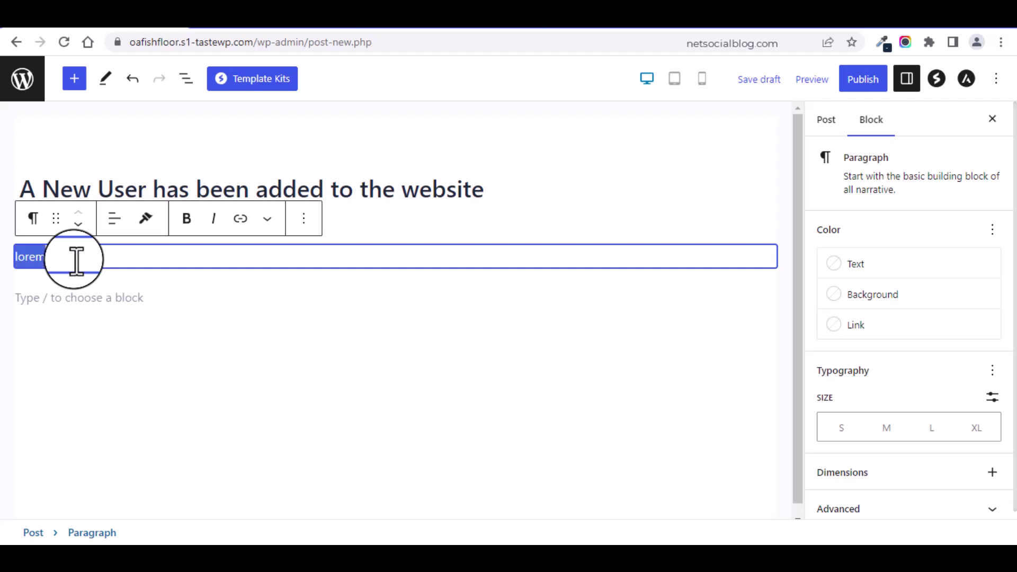
click(77, 260)
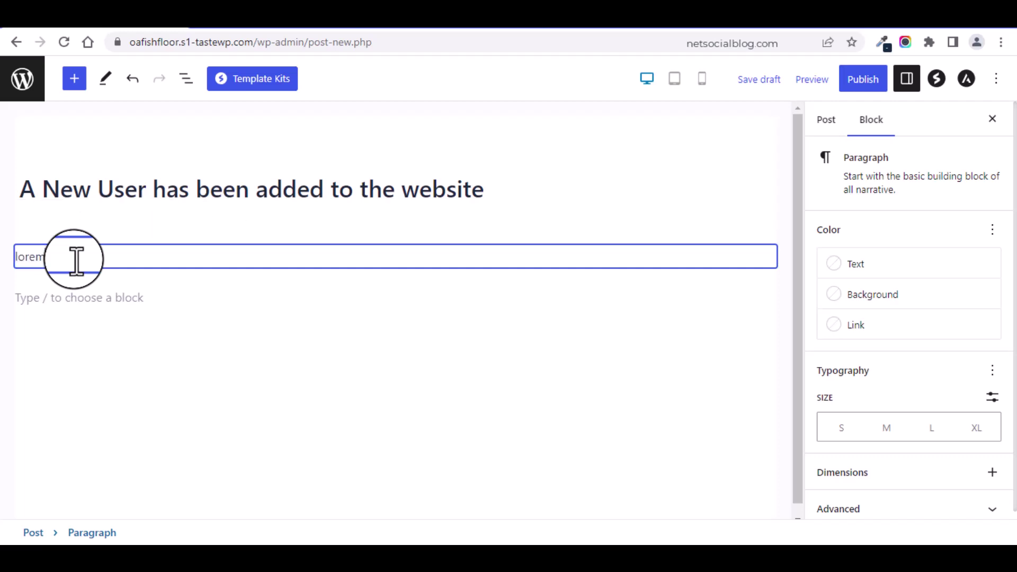
Step: Change the body text to 'lorem ipsum' and publish the post
double_click(77, 259)
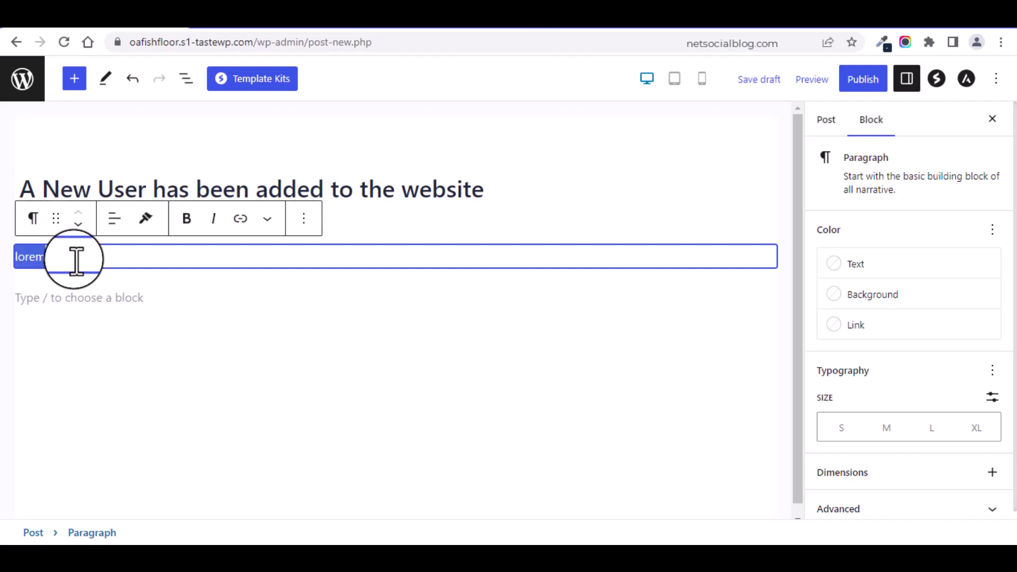
text(ipsum)
double_click(77, 259)
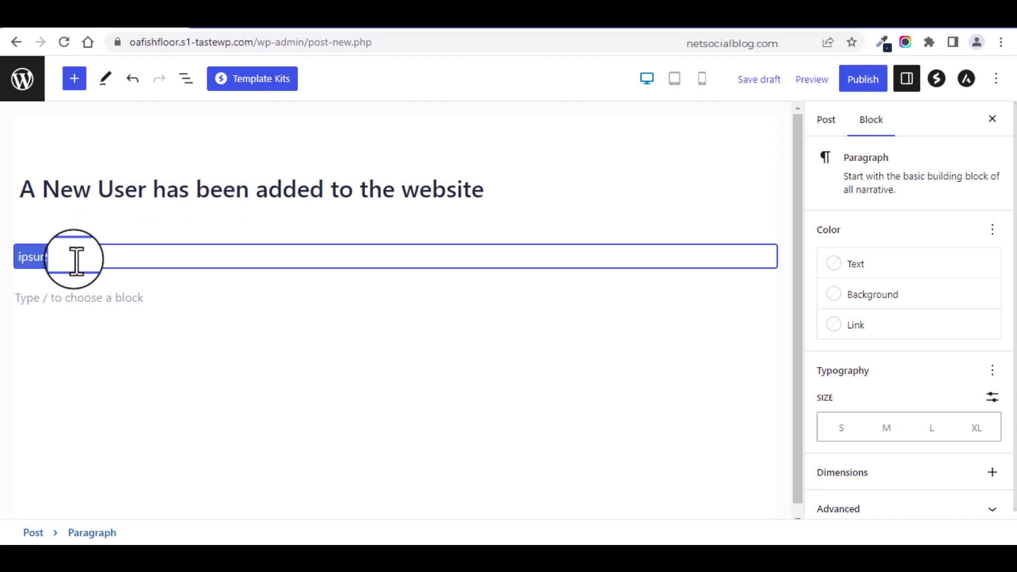
text(loremipsum)
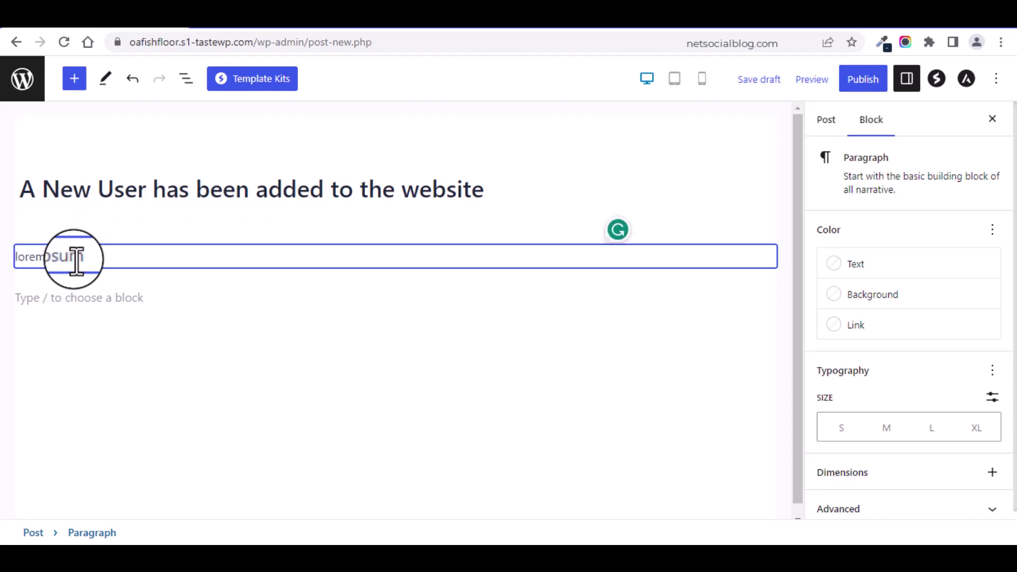
click(880, 74)
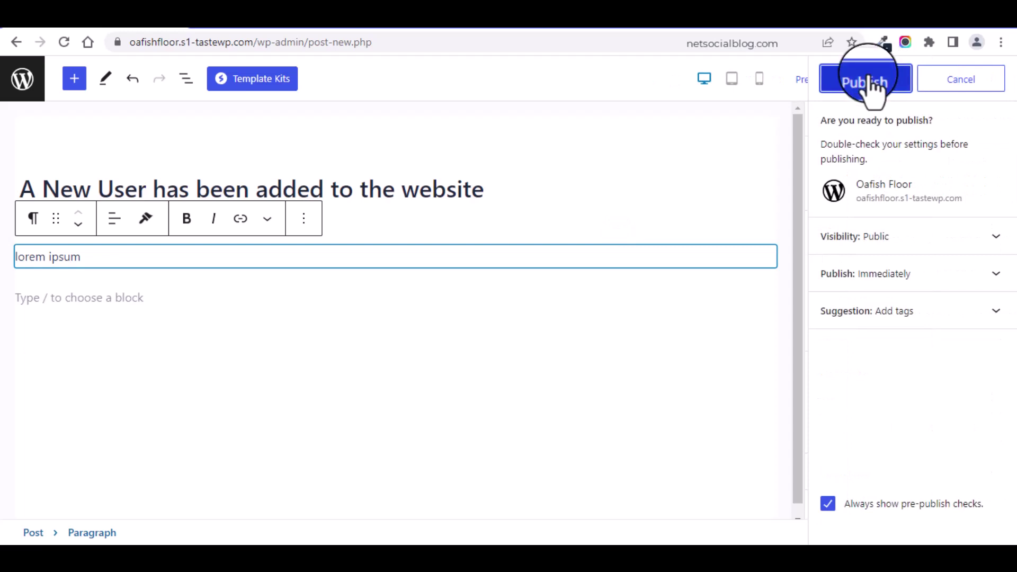
click(21, 79)
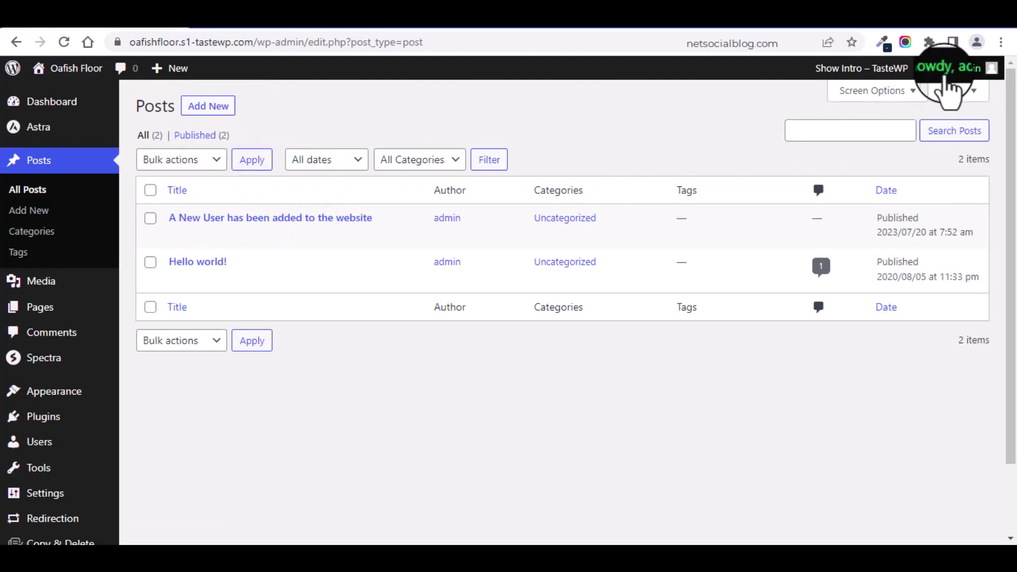
Step: View the live site's front page and refresh it to show the new post
mouse_move(937, 68)
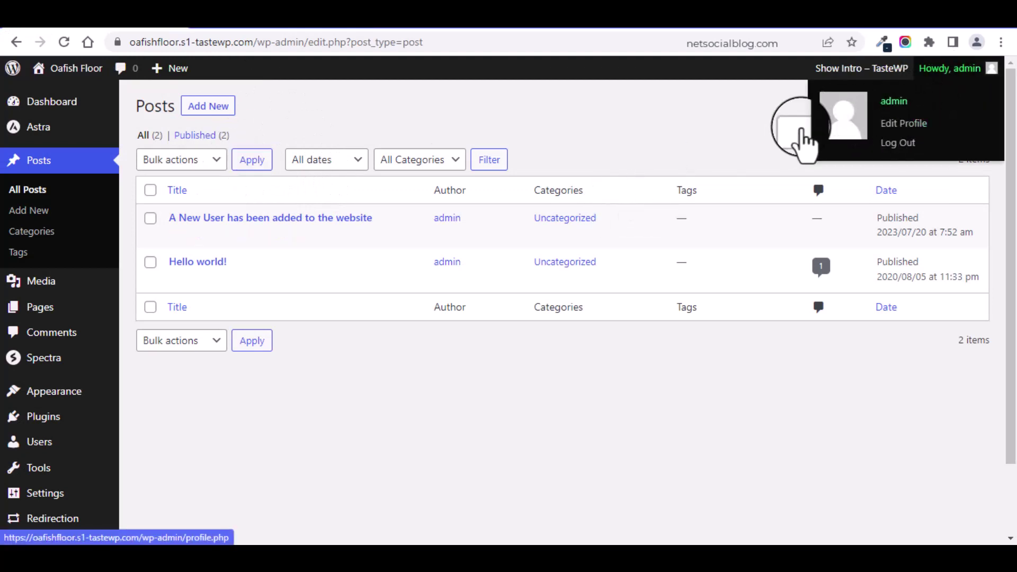
click(76, 66)
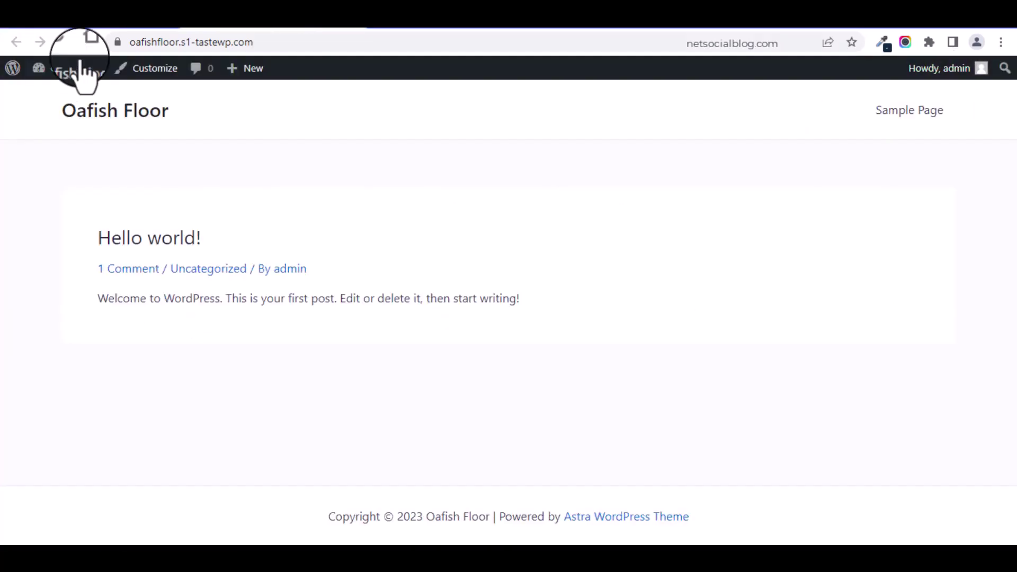
click(59, 43)
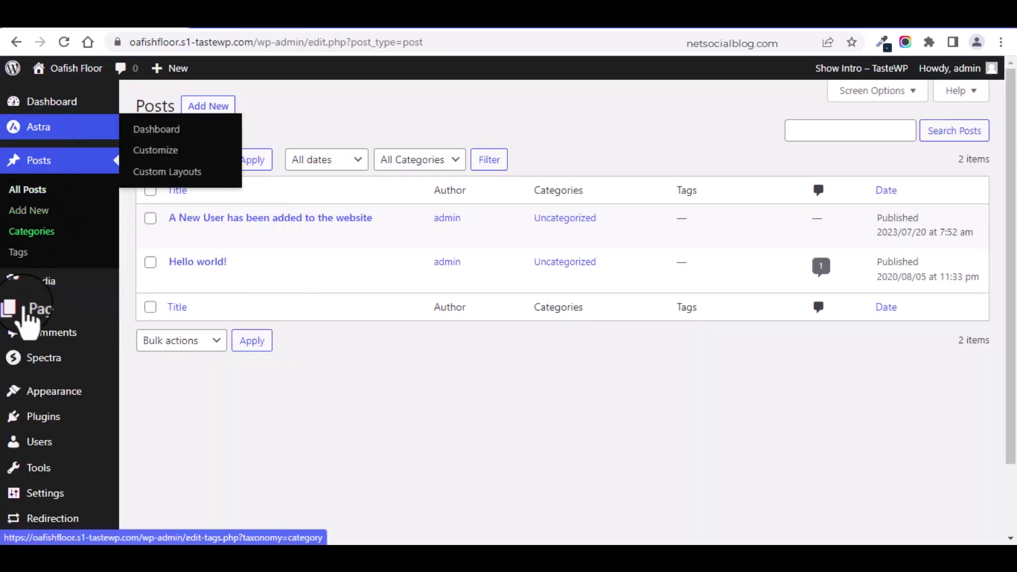
Step: Trash the Hello world! post from All Posts and recheck the front page
click(32, 191)
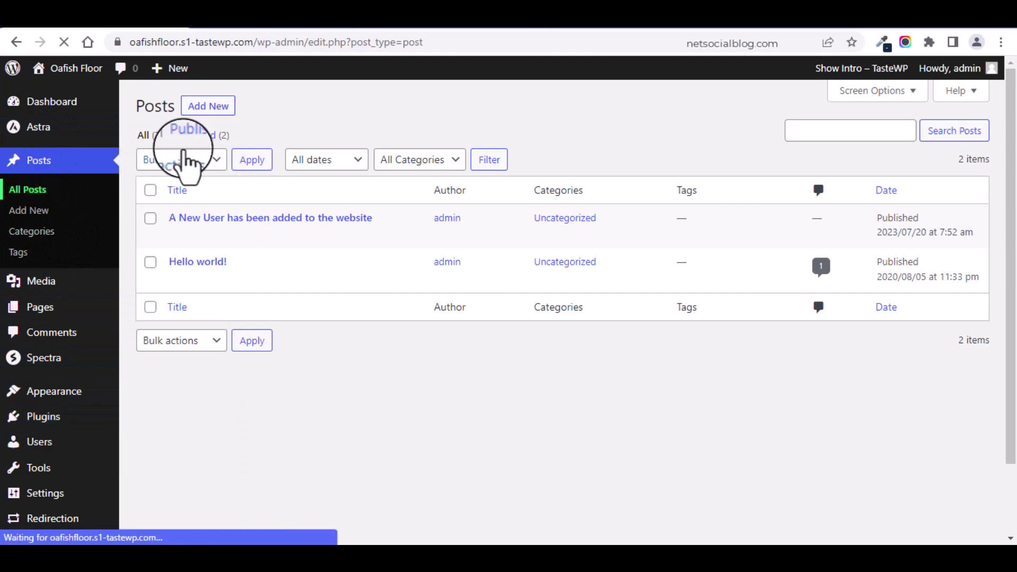
click(247, 281)
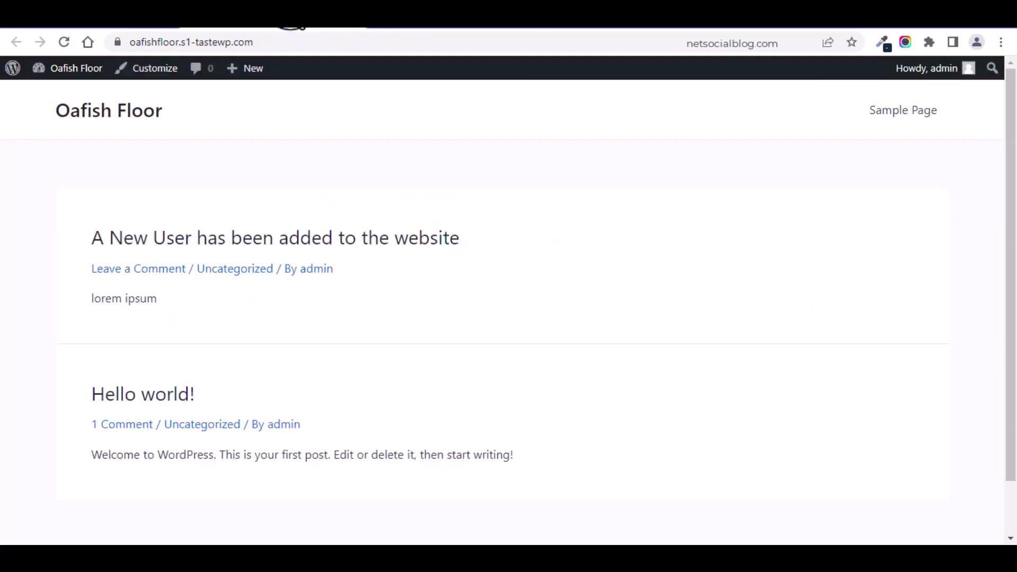
click(69, 52)
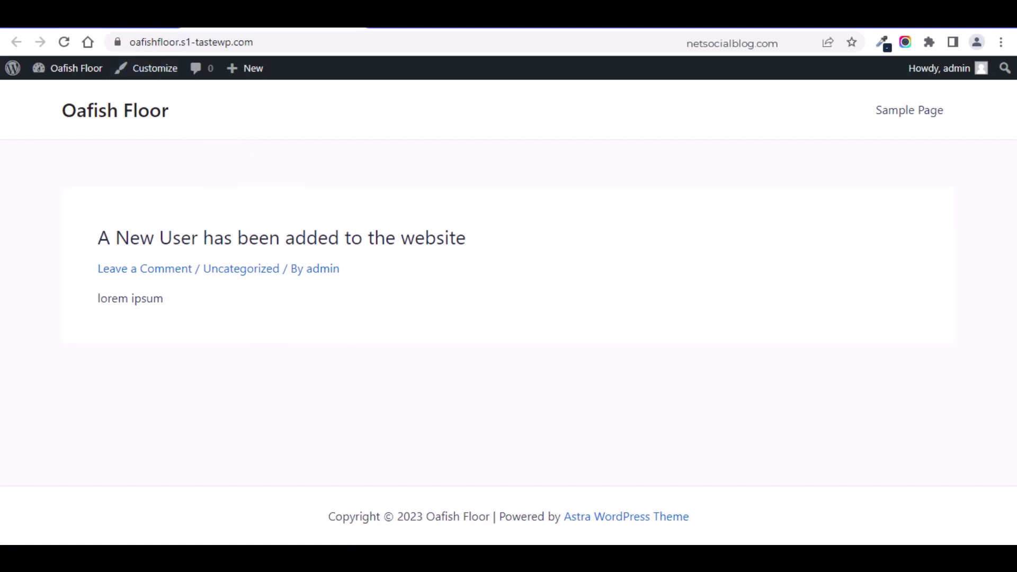
click(63, 16)
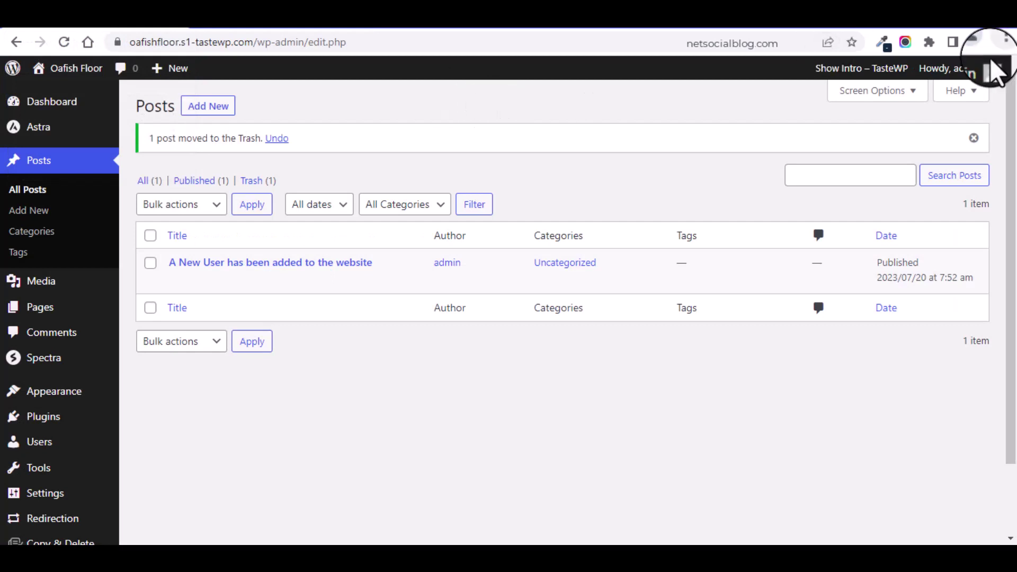
Step: Log out of admin and sign in with the contributor's username and pasted password
mouse_move(995, 71)
click(906, 145)
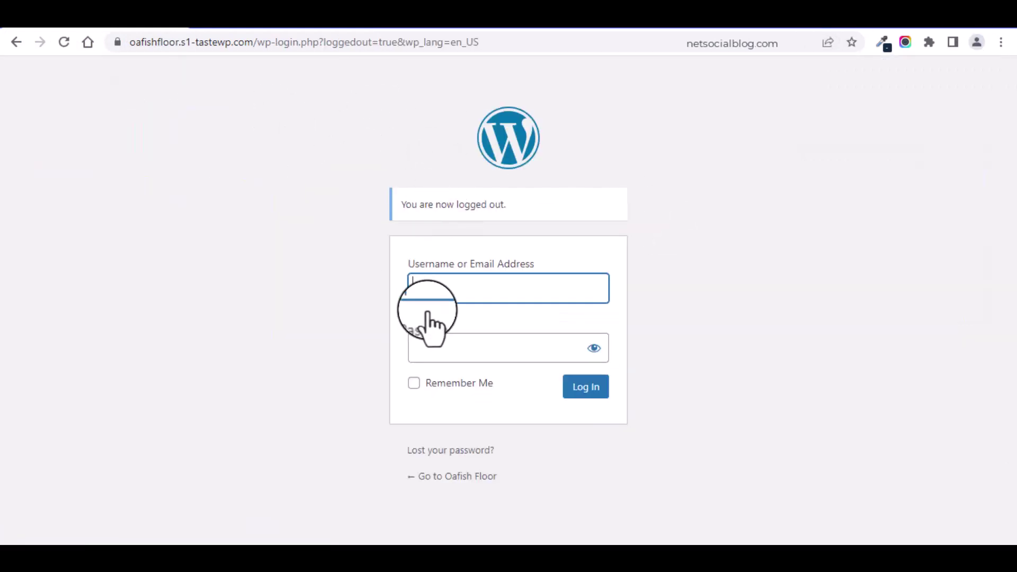
click(446, 288)
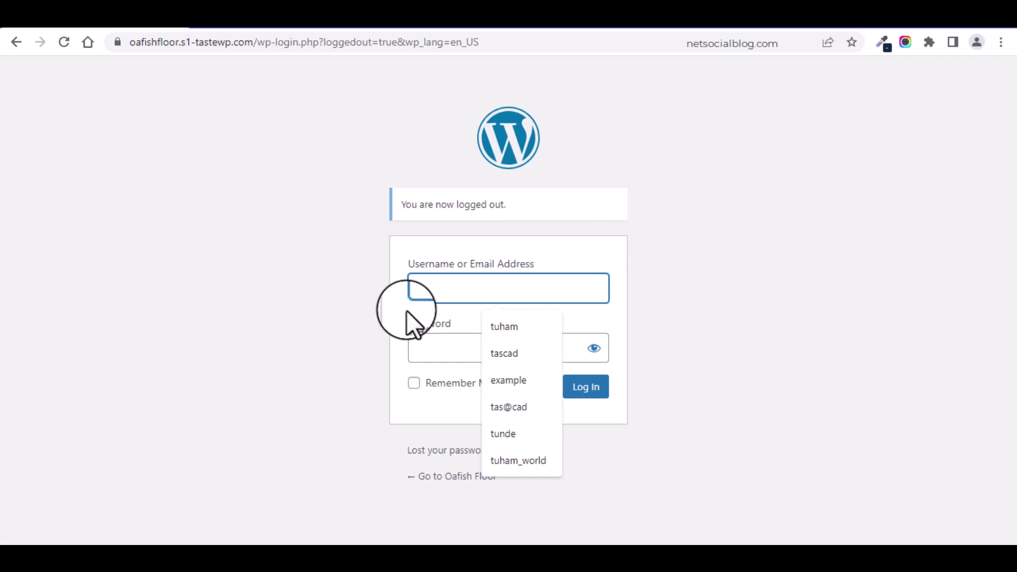
click(459, 272)
click(448, 281)
text(e)
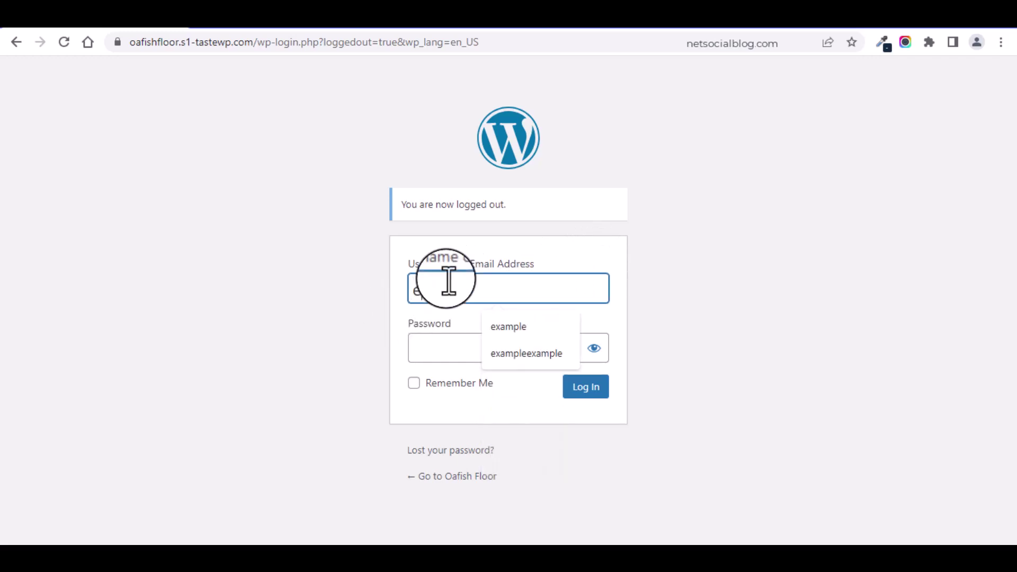
text(xample)
key(Tab)
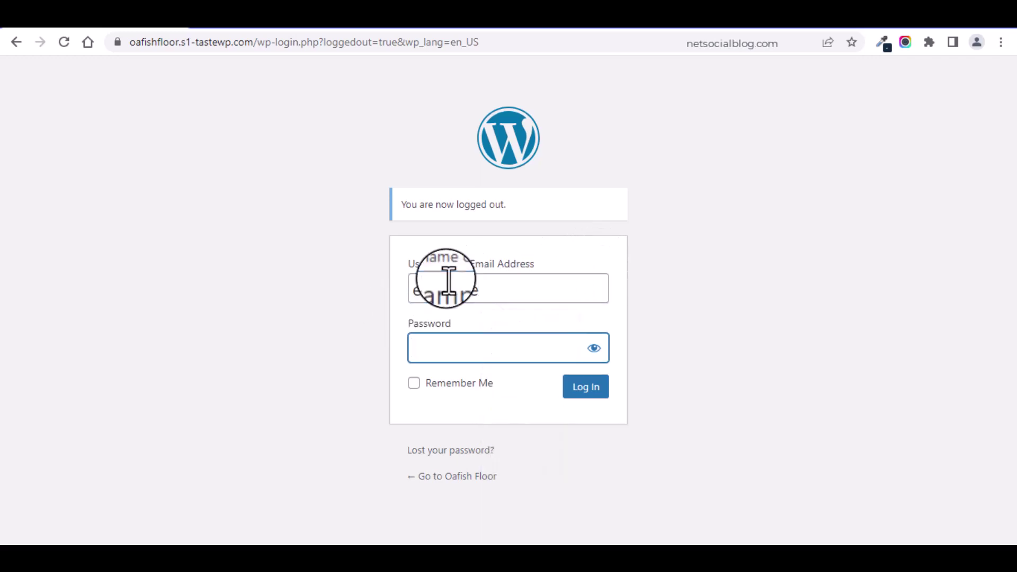
key(ctrl+v)
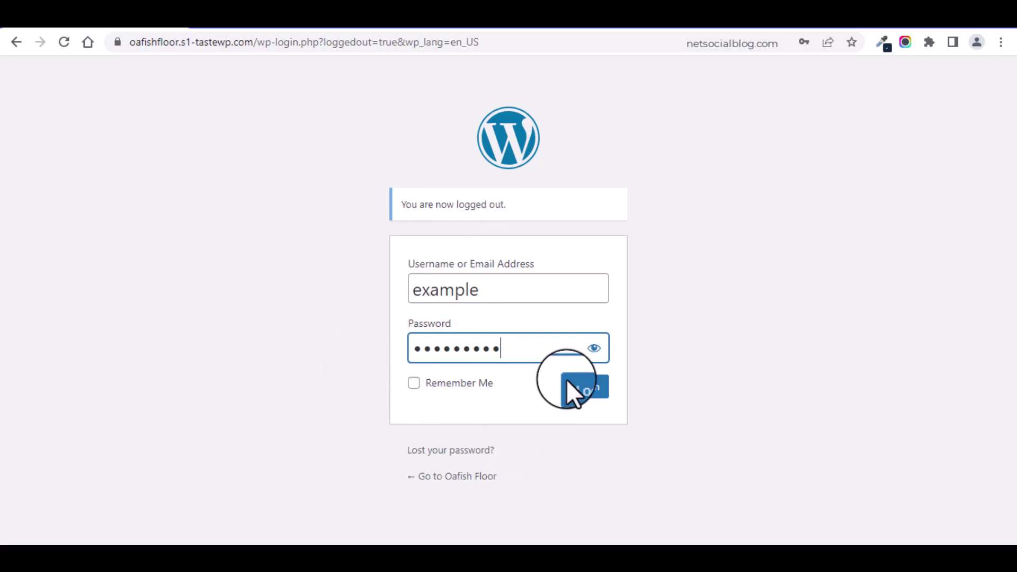
click(577, 390)
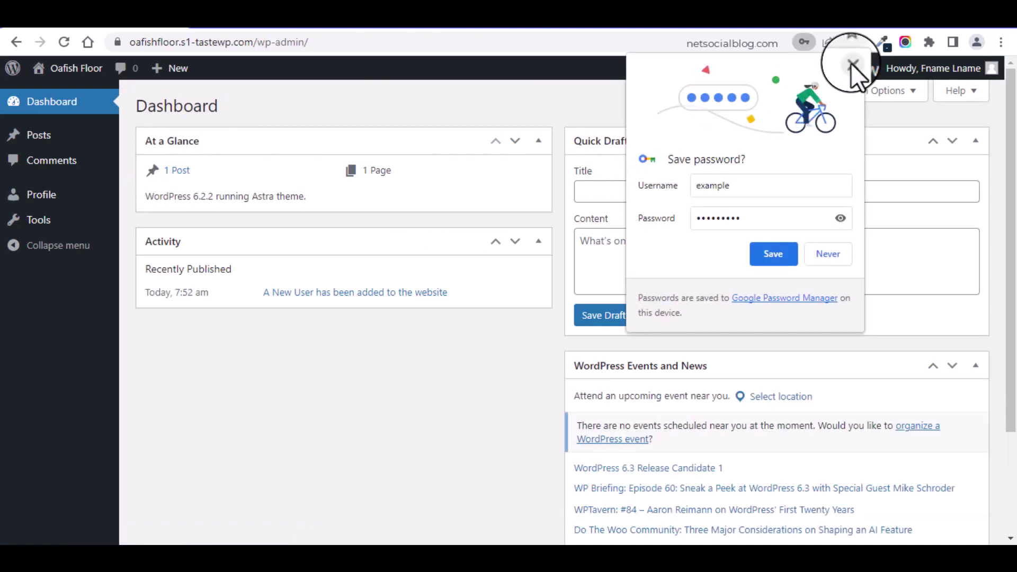
Step: Dismiss the save-password prompt and start a new post from Posts > Add New
click(852, 64)
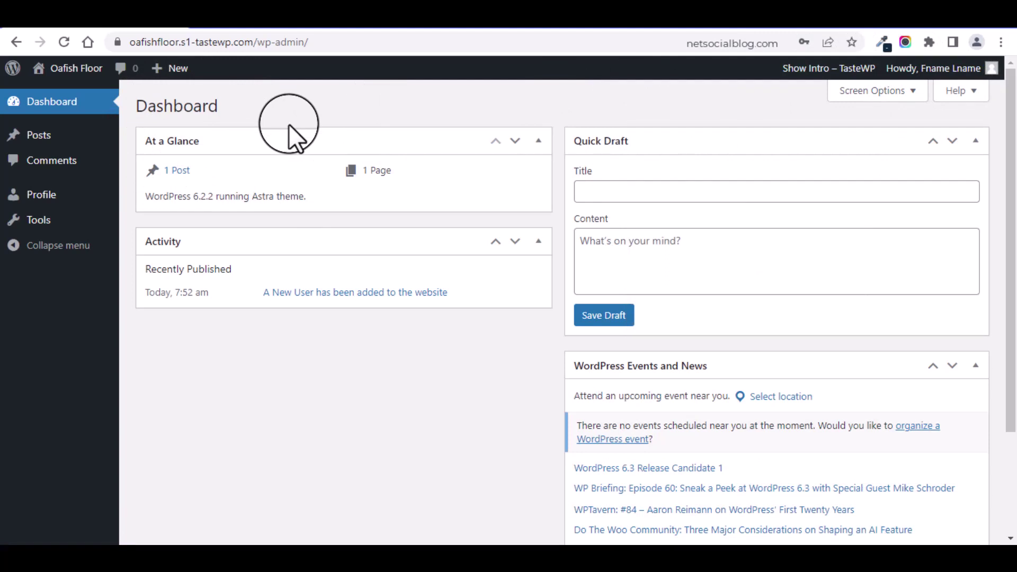
click(39, 139)
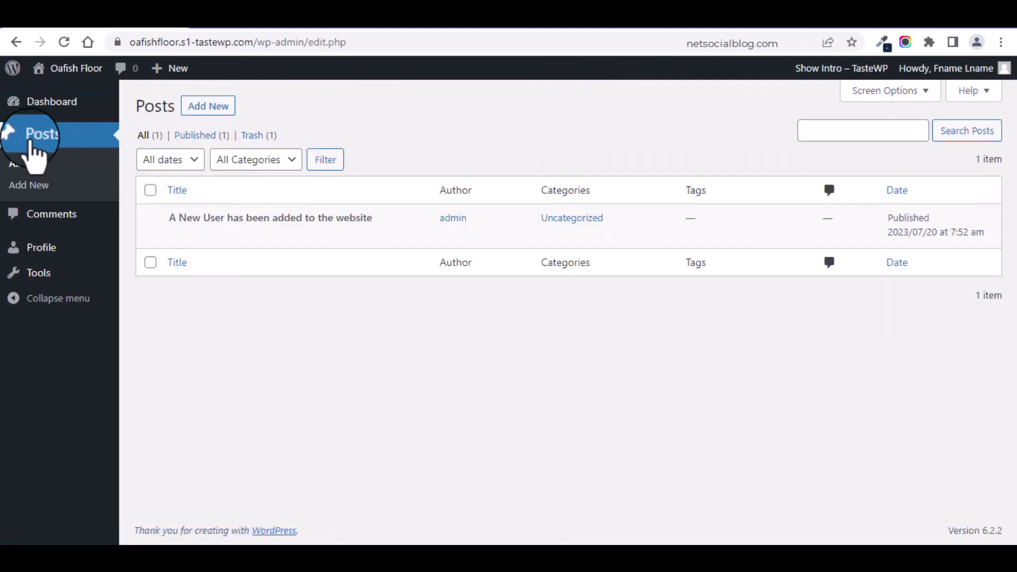
click(214, 108)
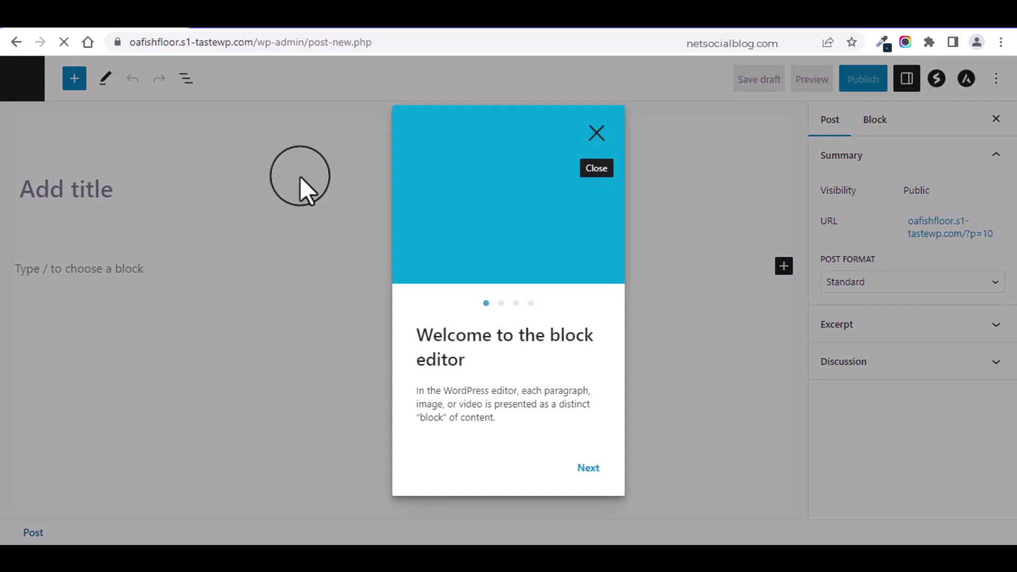
Step: Title the post 'I am glad to join as a new User' and submit it for review
click(597, 134)
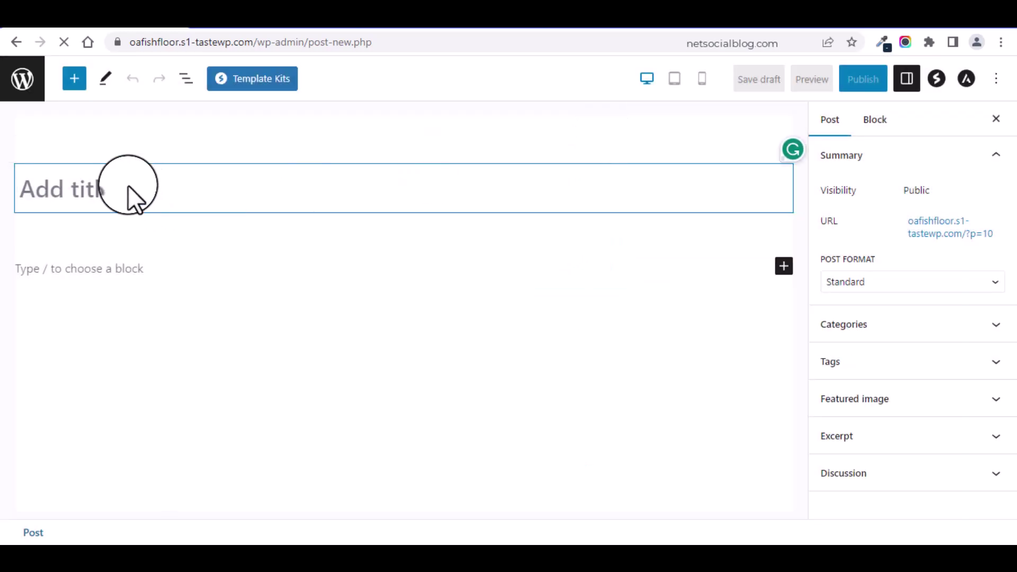
text(I am gl)
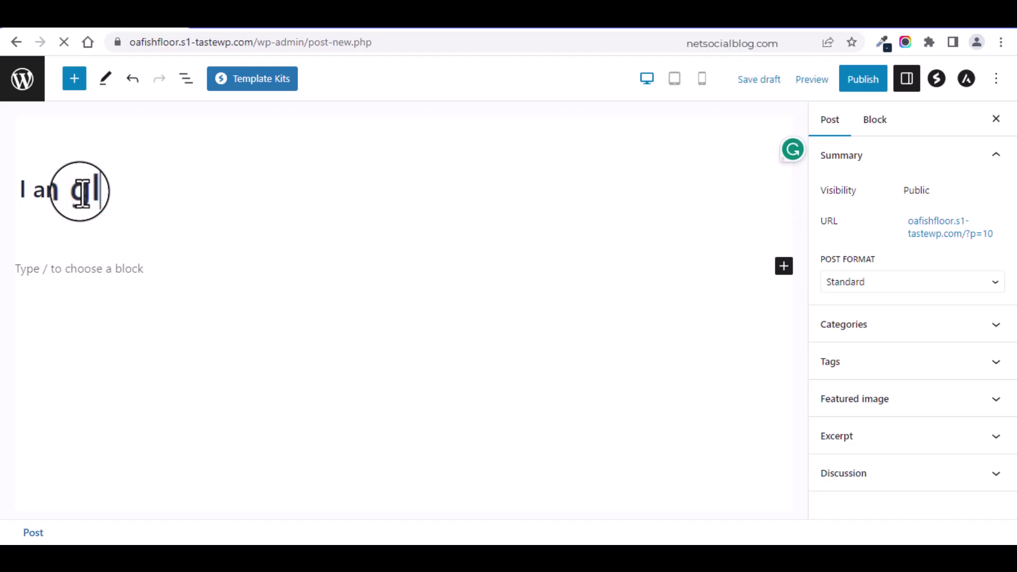
text(ad to join)
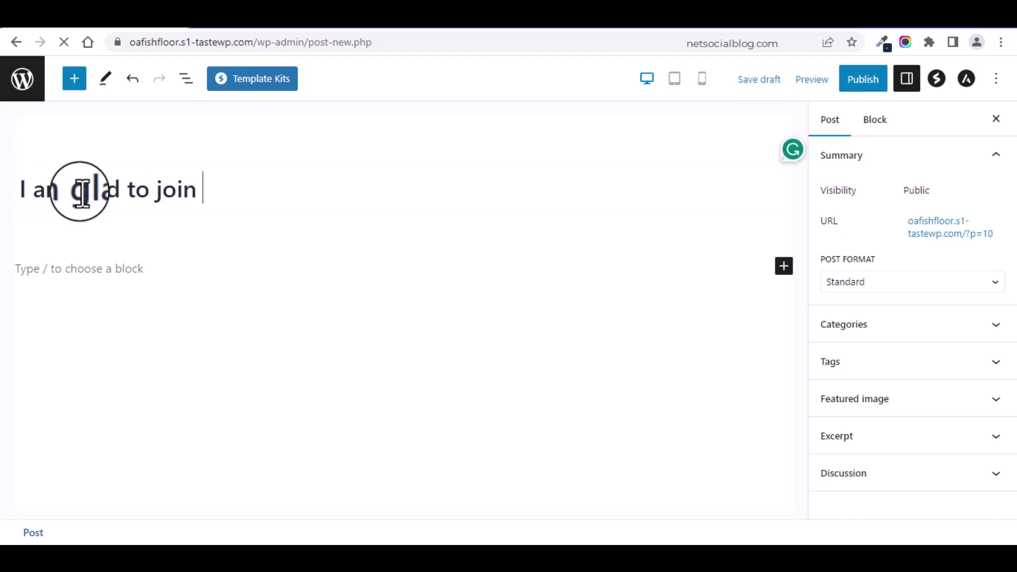
text( as a new User)
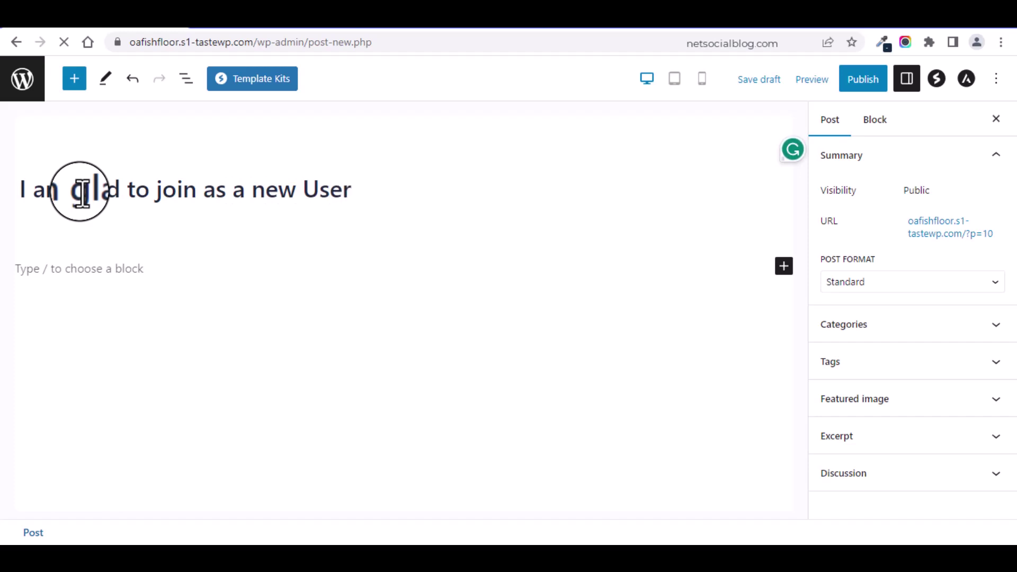
click(27, 264)
text(o)
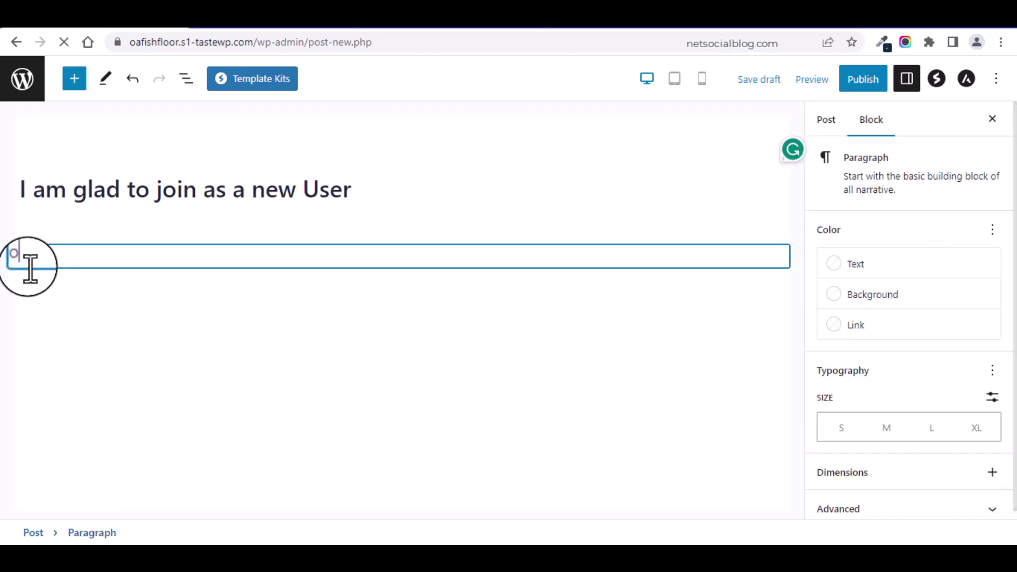
key(BackSpace)
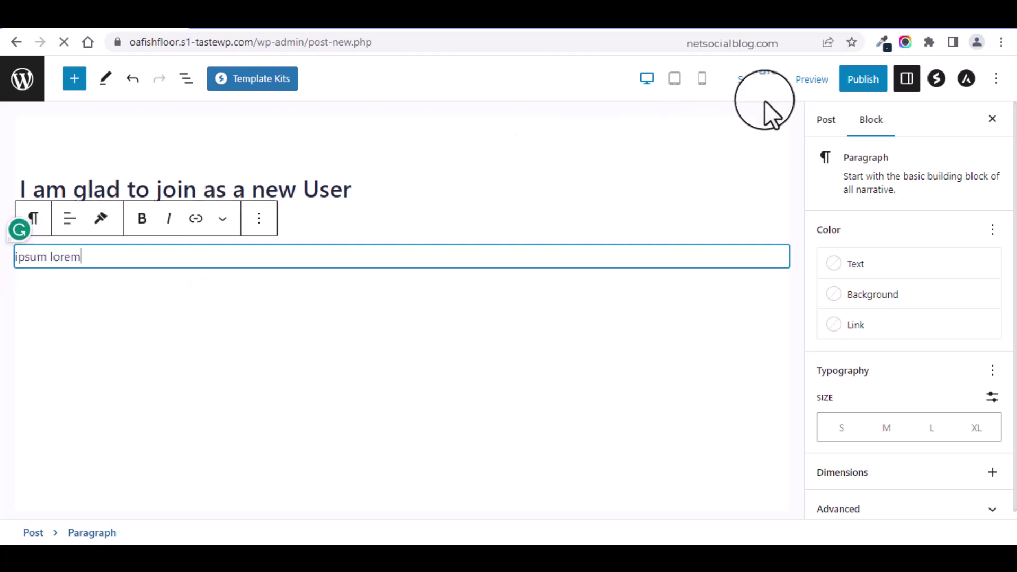
click(864, 80)
click(863, 82)
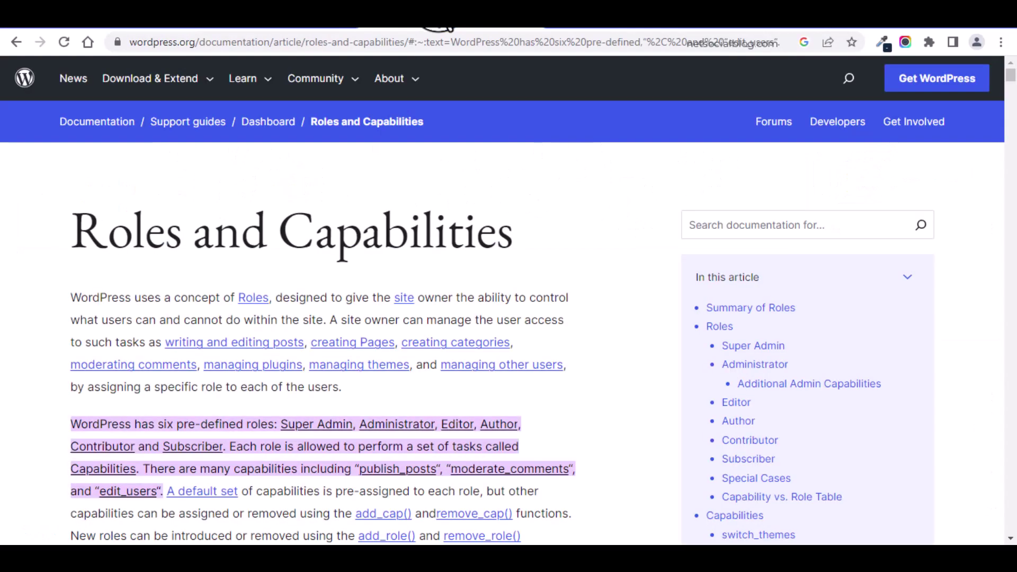
Step: Scroll the Roles and Capabilities article to the Summary of Roles section
drag(1009, 75, 1010, 92)
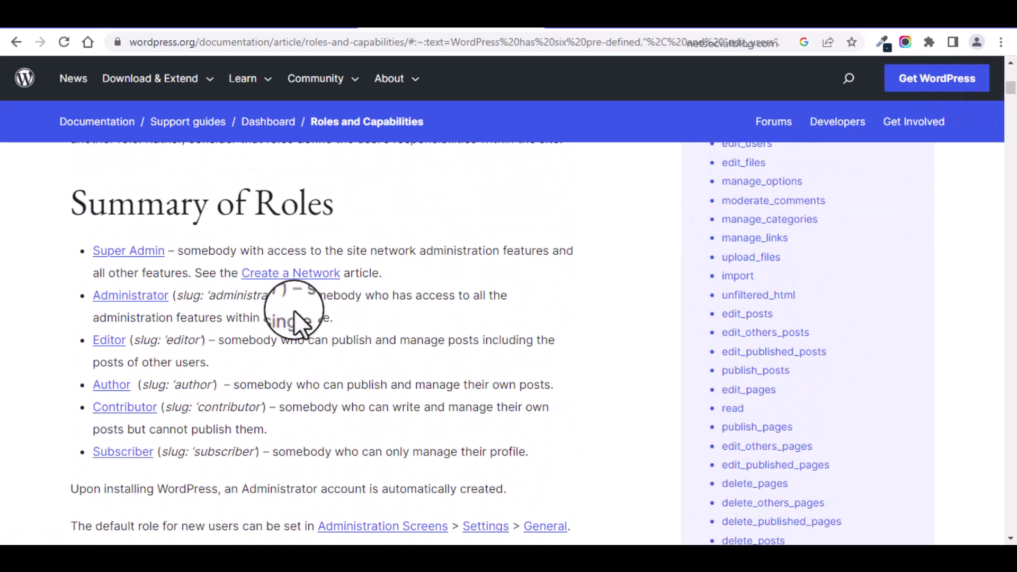